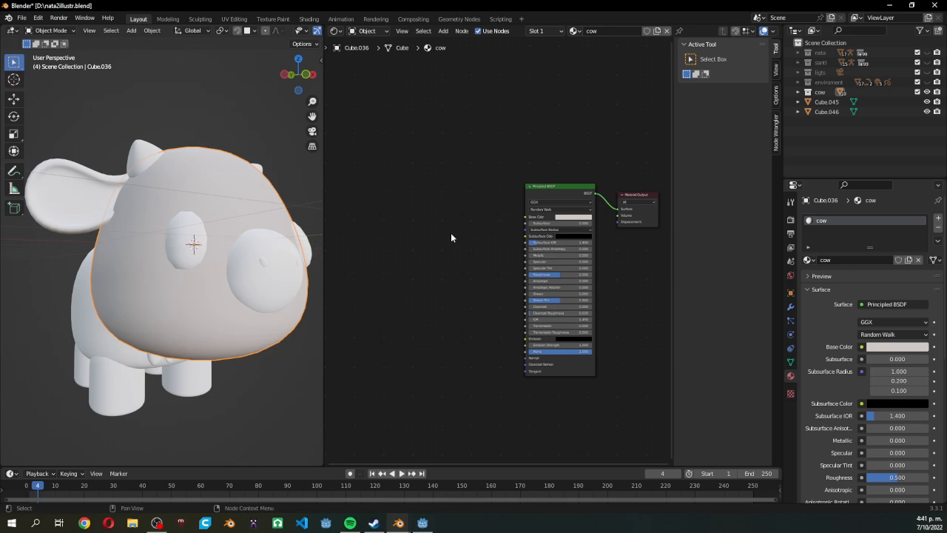
Step: Add an Image Texture node to the cow material, placed beside the Principled BSDF
{"action": "key", "text": "shift+a"}
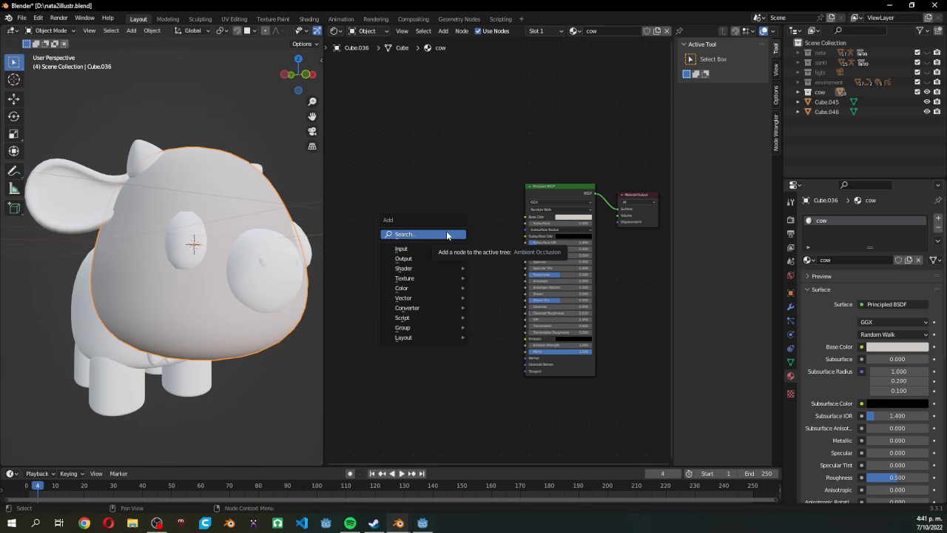
{"action": "left_click", "coordinate": [446, 234]}
{"action": "type", "text": "image"}
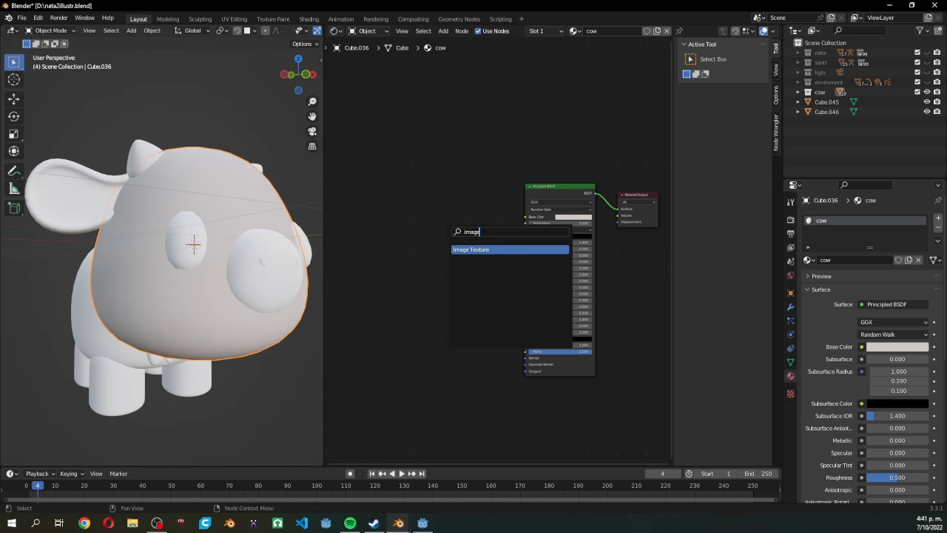
{"action": "key", "text": "Return"}
{"action": "left_click", "coordinate": [403, 176]}
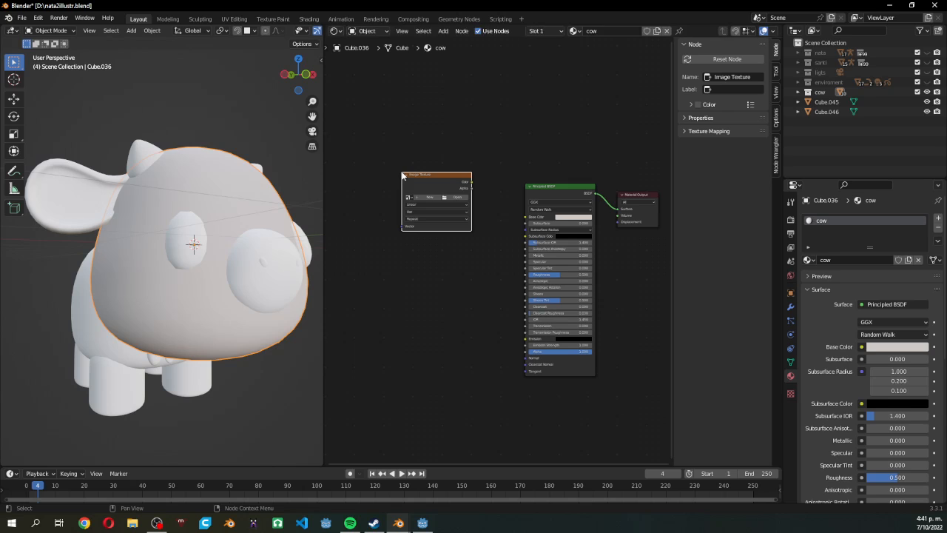
Step: Duplicate the Image Texture node and arrange the copy below the original
{"action": "key", "text": "shift+d"}
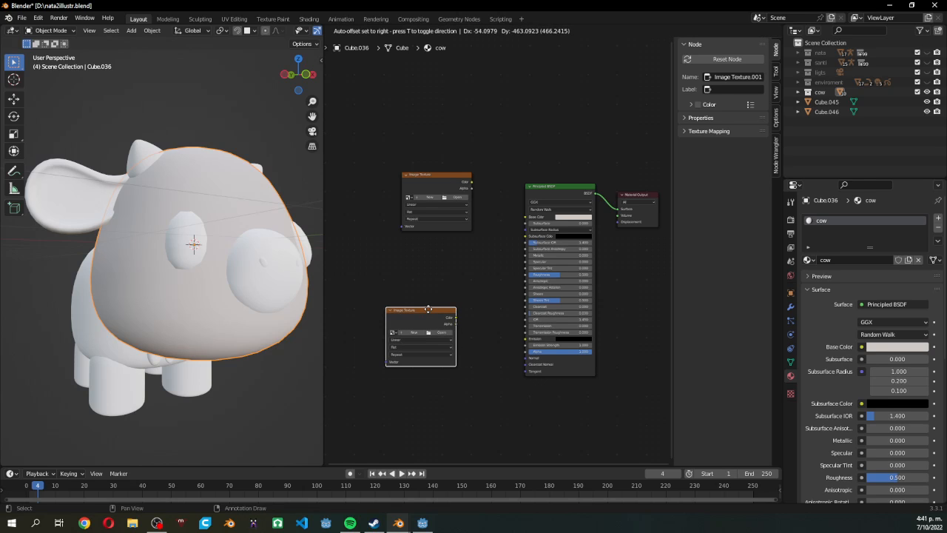
{"action": "left_click", "coordinate": [408, 308]}
{"action": "left_click_drag", "start_coordinate": [415, 310], "coordinate": [406, 283]}
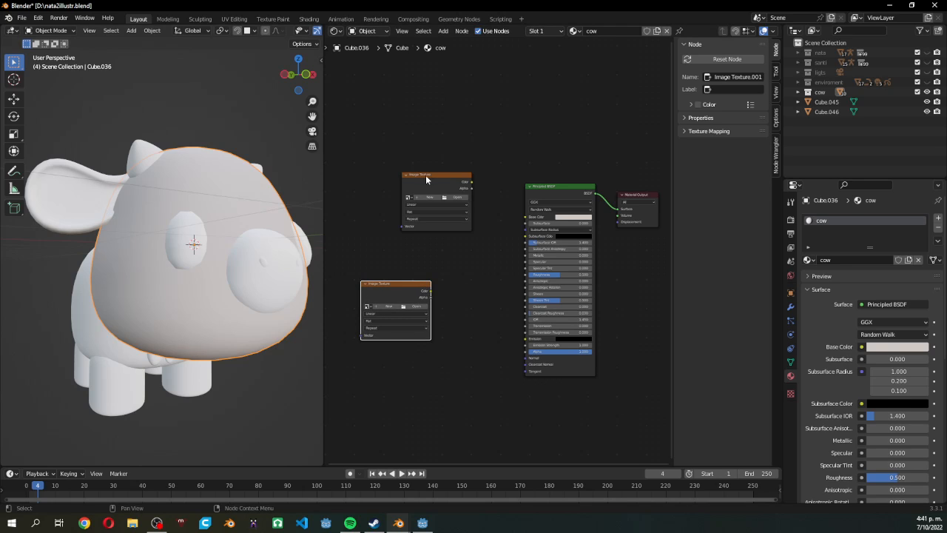
{"action": "left_click_drag", "start_coordinate": [438, 177], "coordinate": [425, 177]}
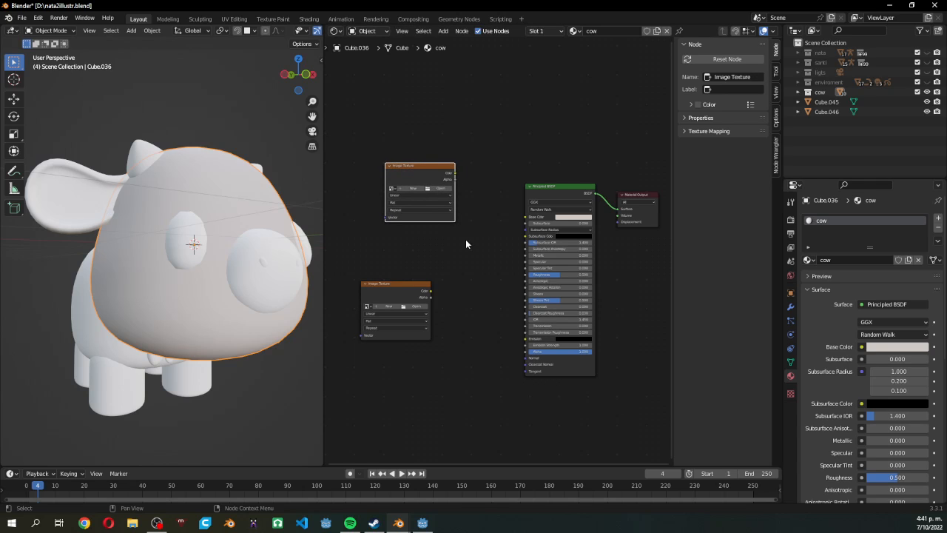
Step: Load paperclean.jpg from the textures folder into the lower Image Texture node and shift that node away from the Principled BSDF
{"action": "left_click", "coordinate": [416, 304]}
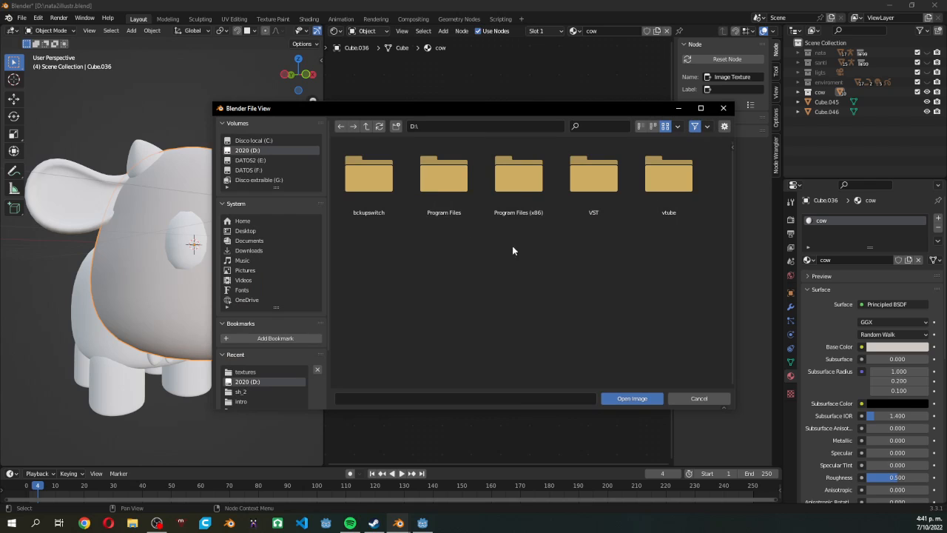
{"action": "left_click", "coordinate": [268, 372]}
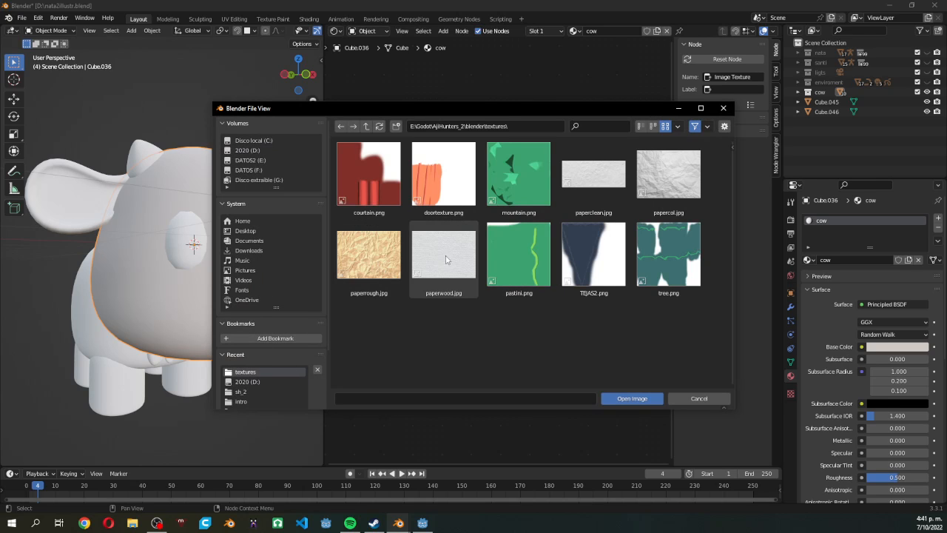
{"action": "double_click", "coordinate": [602, 178]}
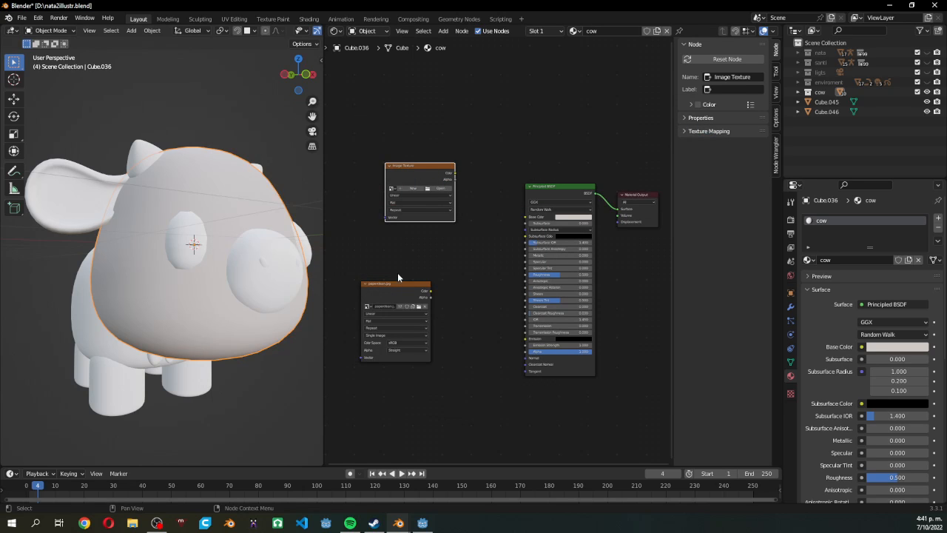
{"action": "left_click_drag", "start_coordinate": [405, 287], "coordinate": [389, 284]}
Step: Add a ColorRamp node and position it between the paperclean.jpg texture node and the Principled BSDF
{"action": "left_click", "coordinate": [464, 303]}
{"action": "key", "text": "shift+a"}
{"action": "left_click", "coordinate": [464, 303]}
{"action": "type", "text": "colo"}
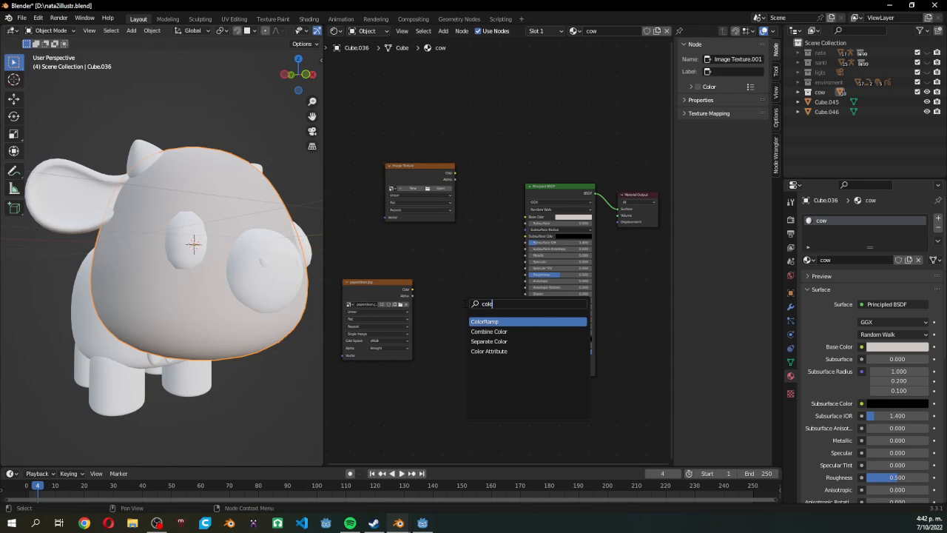
{"action": "key", "text": "Return"}
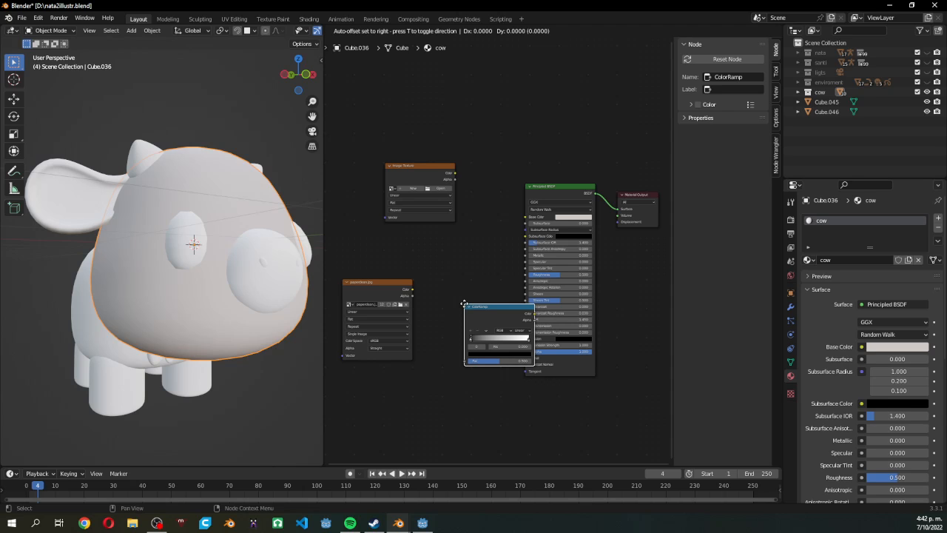
{"action": "left_click", "coordinate": [437, 282]}
{"action": "left_click_drag", "start_coordinate": [401, 290], "coordinate": [391, 274]}
{"action": "left_click_drag", "start_coordinate": [463, 285], "coordinate": [447, 271]}
Step: Add an Invert node and place it below the ColorRamp
{"action": "left_click", "coordinate": [464, 412]}
{"action": "key", "text": "shift+a"}
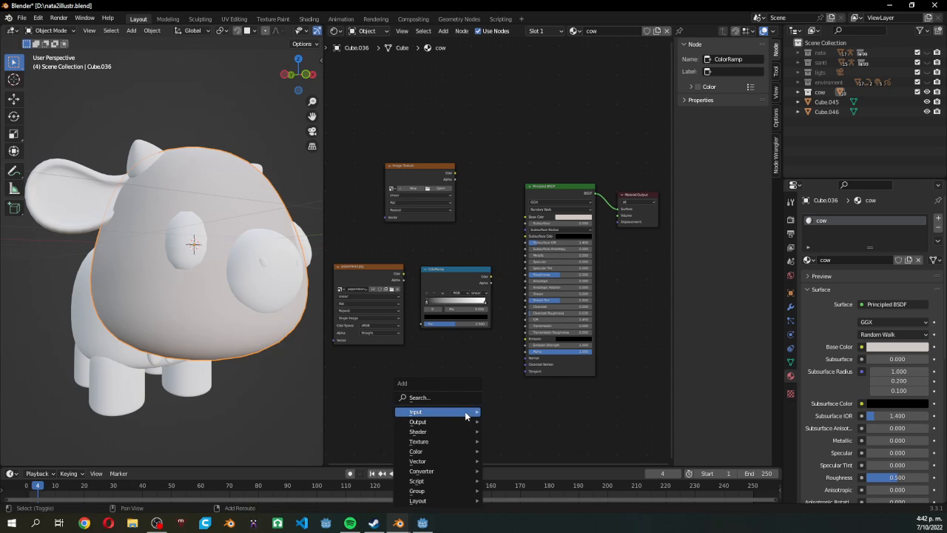
{"action": "left_click", "coordinate": [456, 401]}
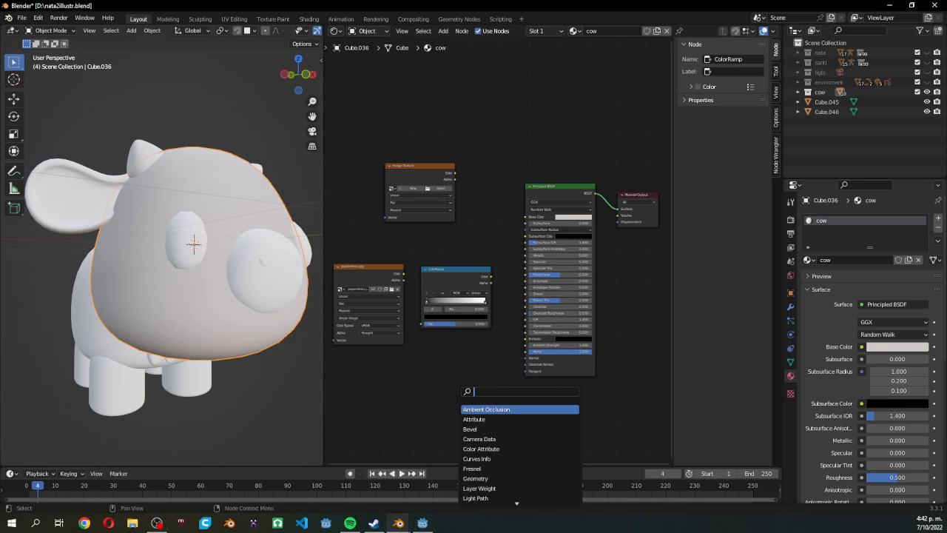
{"action": "type", "text": "invert"}
{"action": "key", "text": "Return"}
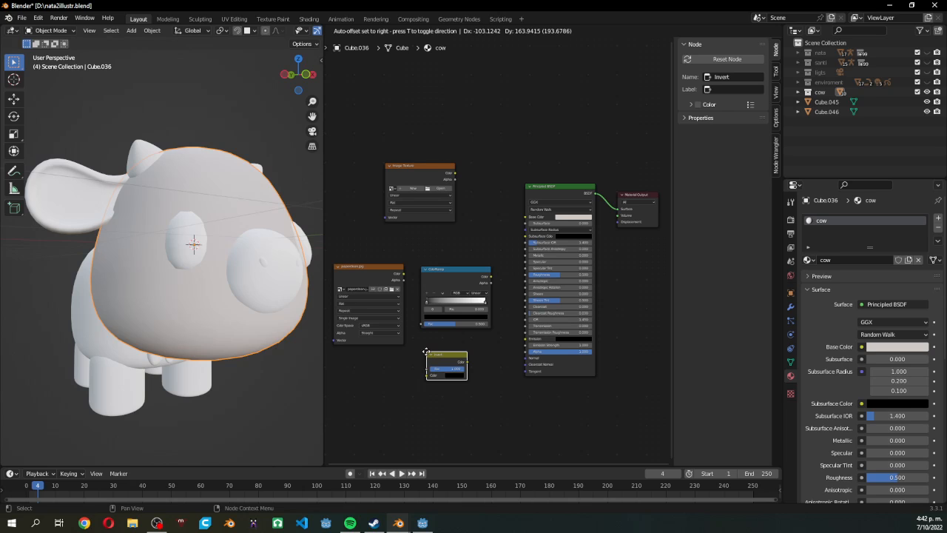
{"action": "left_click", "coordinate": [427, 354]}
Step: Add a Bump node, linking the Invert color to its Height and its Normal output to the Principled BSDF's Normal
{"action": "key", "text": "shift+a"}
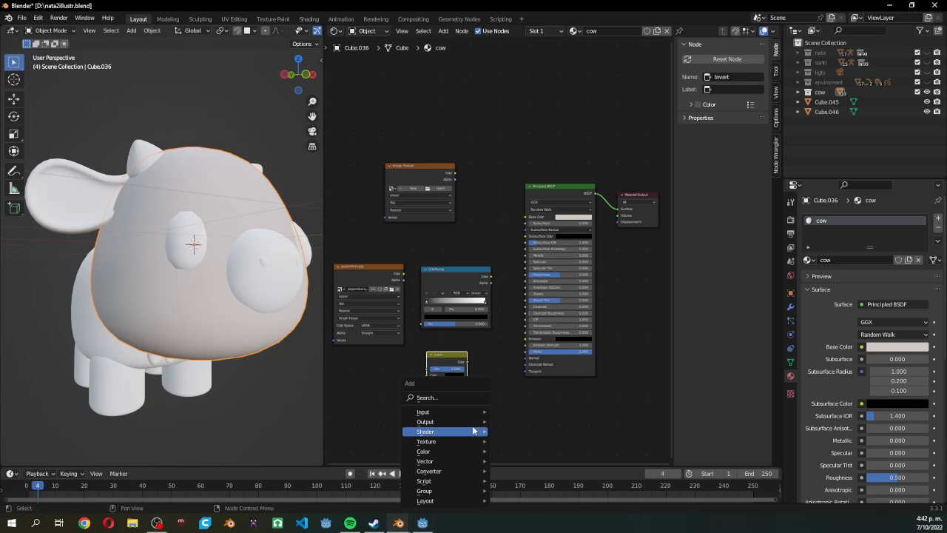
{"action": "type", "text": "bum"}
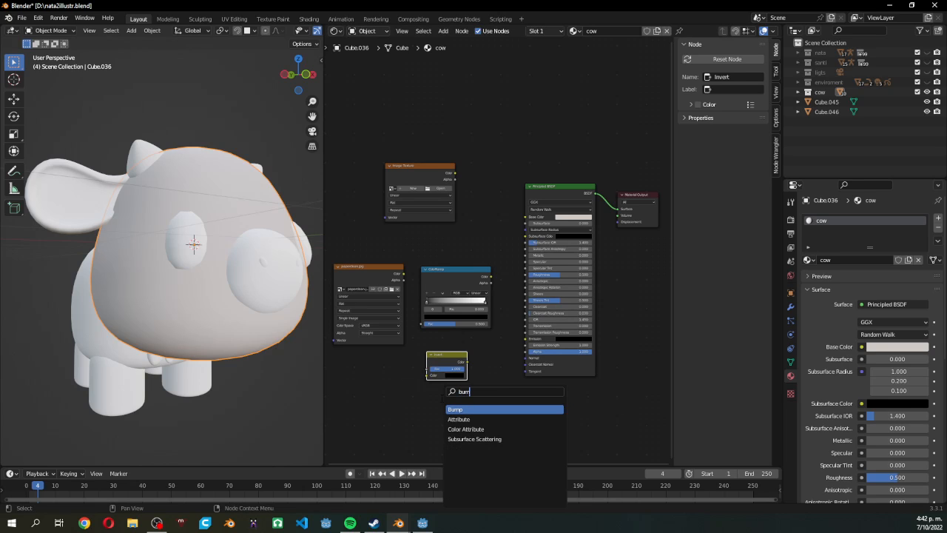
{"action": "key", "text": "Return"}
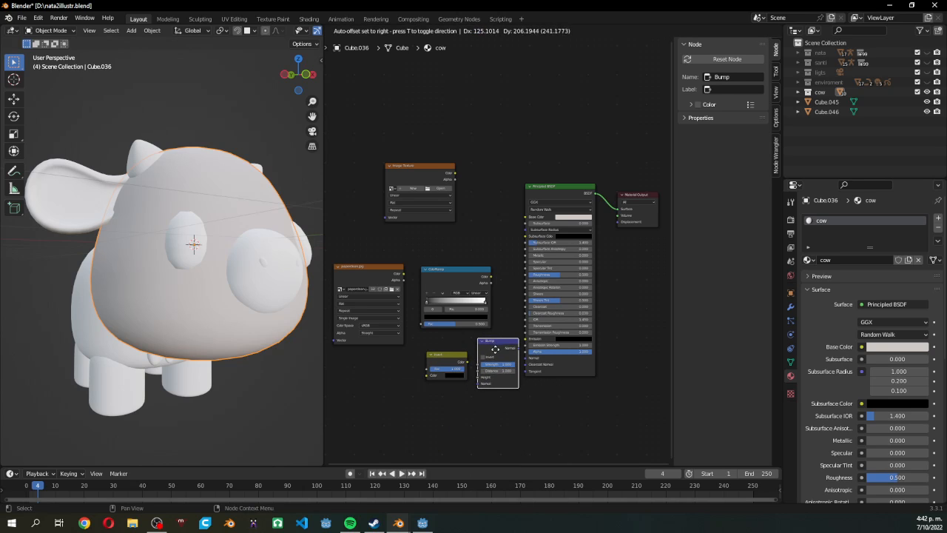
{"action": "left_click", "coordinate": [491, 352]}
{"action": "left_click_drag", "start_coordinate": [558, 191], "coordinate": [563, 182]}
{"action": "left_click_drag", "start_coordinate": [515, 352], "coordinate": [533, 350]}
{"action": "mouse_move", "coordinate": [464, 354]}
{"action": "left_mouse_down"}
{"action": "mouse_move", "coordinate": [451, 354]}
{"action": "mouse_move", "coordinate": [476, 382]}
{"action": "left_mouse_up"}
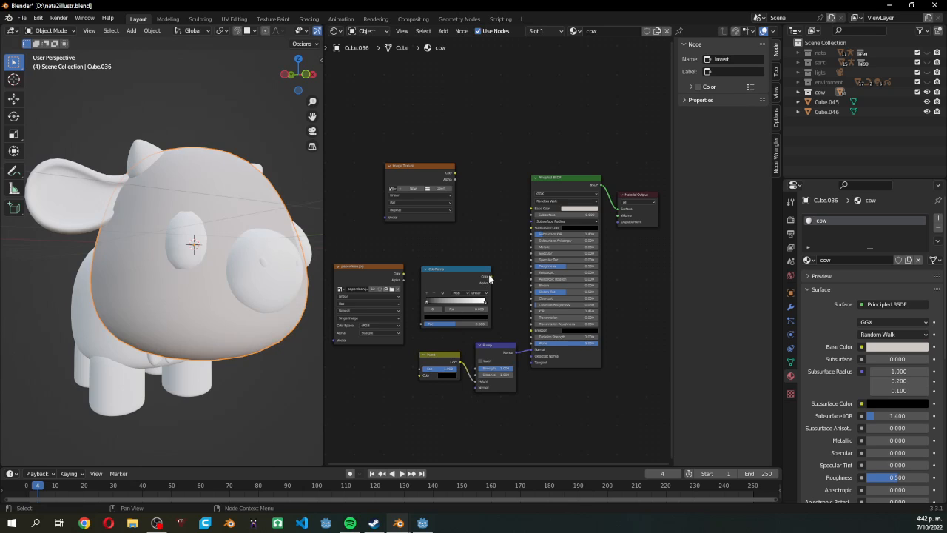
Step: Link the ColorRamp color to the shader's Roughness and the paperclean.jpg color to the ColorRamp's Fac
{"action": "mouse_move", "coordinate": [492, 280]}
{"action": "left_mouse_down"}
{"action": "mouse_move", "coordinate": [502, 291]}
{"action": "mouse_move", "coordinate": [532, 266]}
{"action": "mouse_move", "coordinate": [497, 266]}
{"action": "left_mouse_up"}
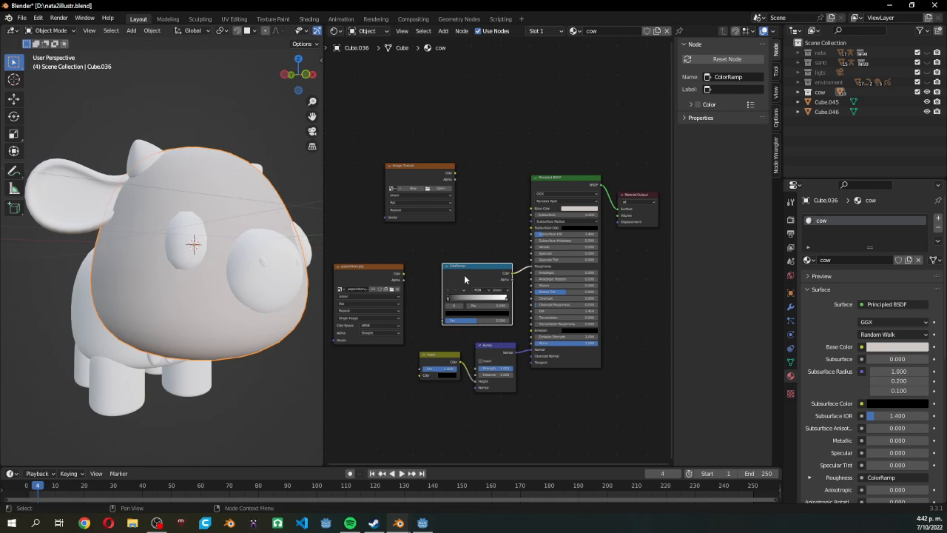
{"action": "left_click", "coordinate": [402, 277]}
{"action": "left_click_drag", "start_coordinate": [402, 277], "coordinate": [444, 321]}
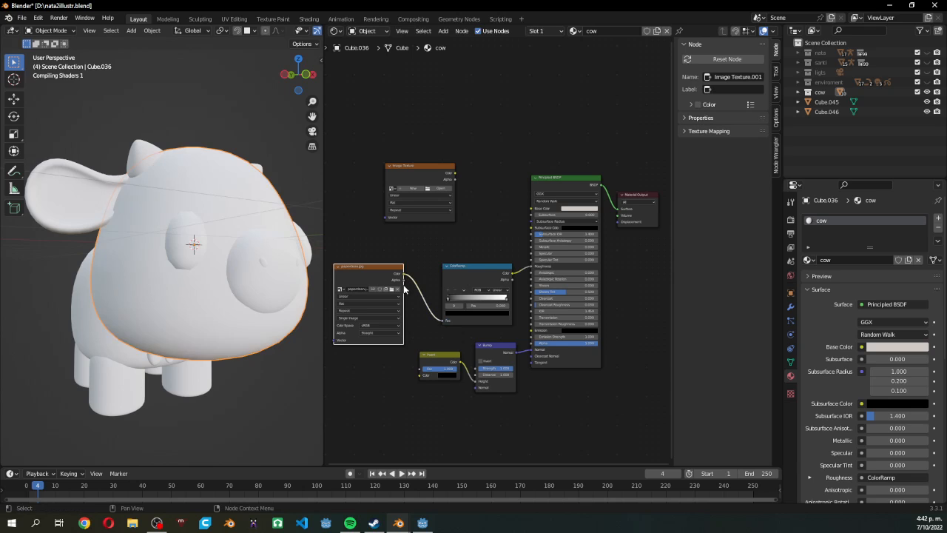
Step: Link the paperclean.jpg color to the Invert node's Color input and reduce the Invert factor and Bump strength
{"action": "left_click_drag", "start_coordinate": [404, 274], "coordinate": [435, 369]}
{"action": "left_click_drag", "start_coordinate": [500, 368], "coordinate": [489, 369]}
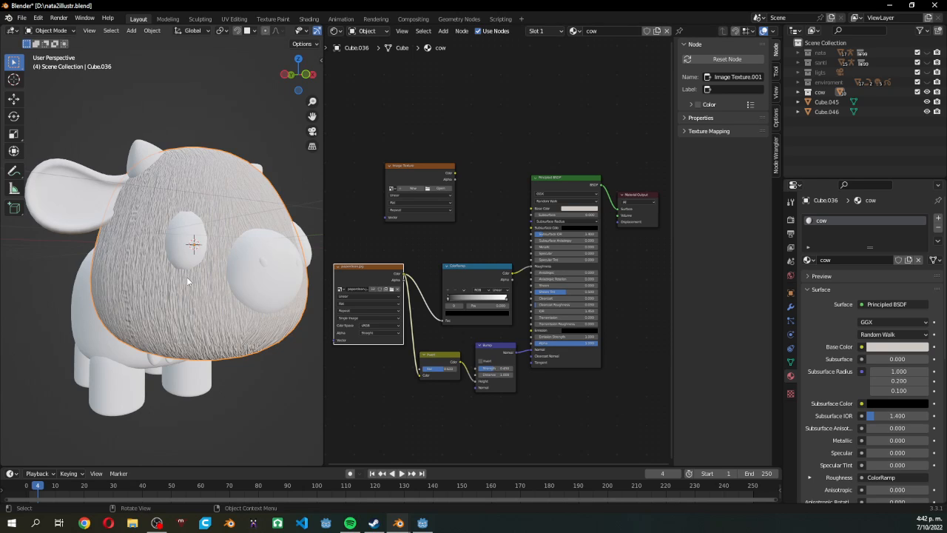
{"action": "scroll", "coordinate": [188, 282], "scroll_direction": "up", "scroll_amount": 2}
{"action": "scroll", "coordinate": [238, 298], "scroll_direction": "down", "scroll_amount": 2}
{"action": "middle_click_drag", "start_coordinate": [503, 407], "coordinate": [542, 407]}
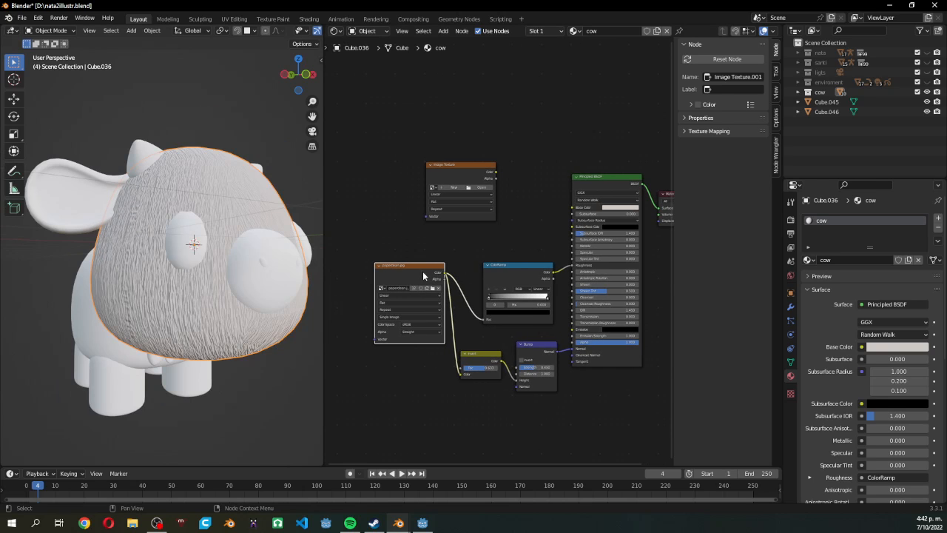
Step: Lighten the ColorRamp's black stop to dark grey, shift it slightly inward, and lower the Invert factor further
{"action": "left_click_drag", "start_coordinate": [423, 268], "coordinate": [412, 267]}
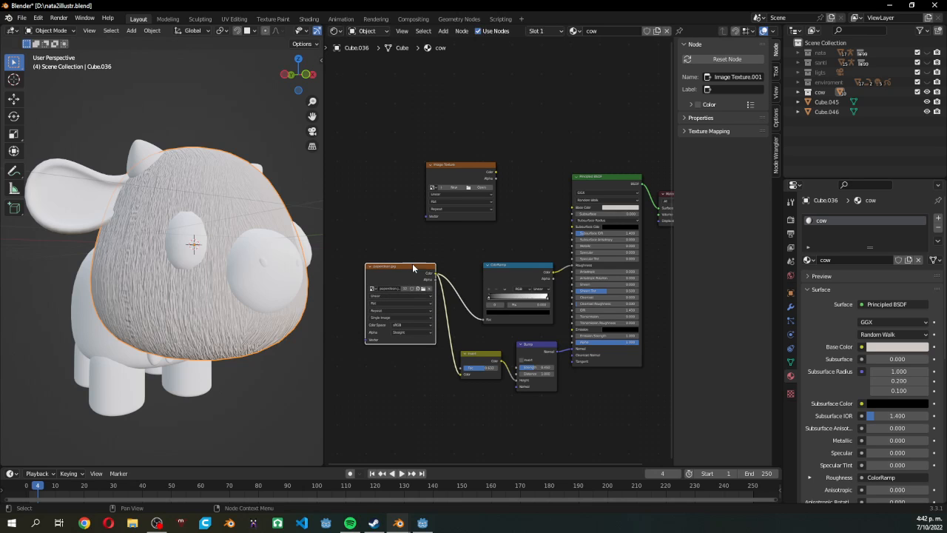
{"action": "left_click", "coordinate": [504, 314]}
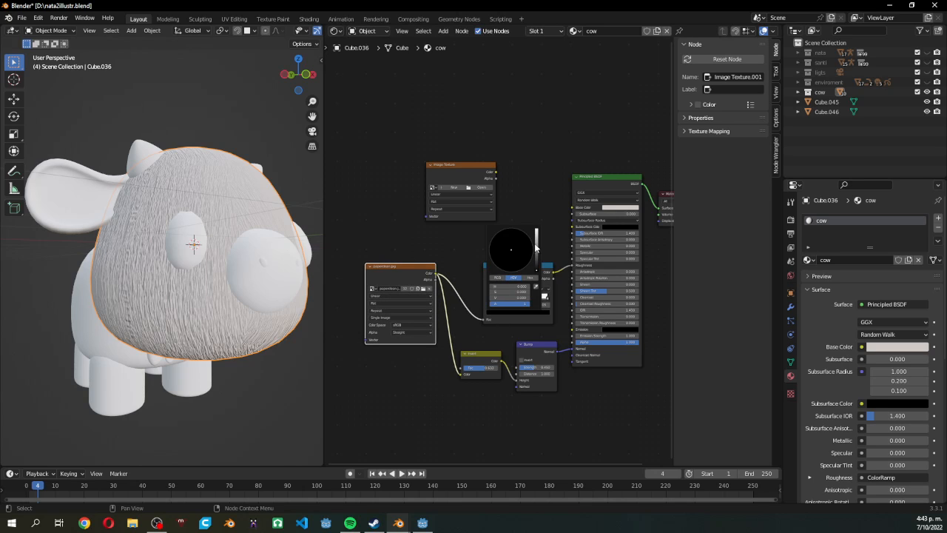
{"action": "left_click", "coordinate": [537, 263]}
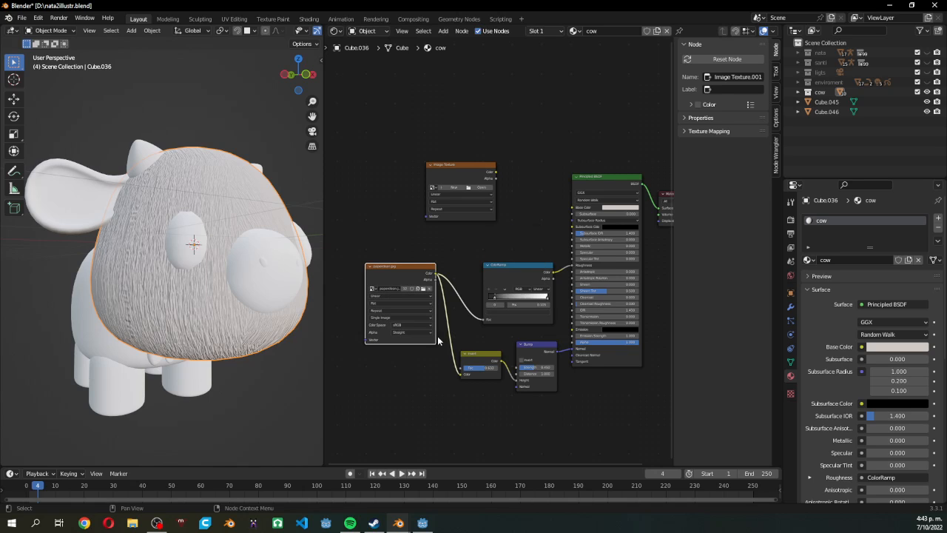
{"action": "mouse_move", "coordinate": [486, 373]}
{"action": "left_mouse_down"}
{"action": "mouse_move", "coordinate": [494, 373]}
{"action": "mouse_move", "coordinate": [483, 369]}
{"action": "left_mouse_up"}
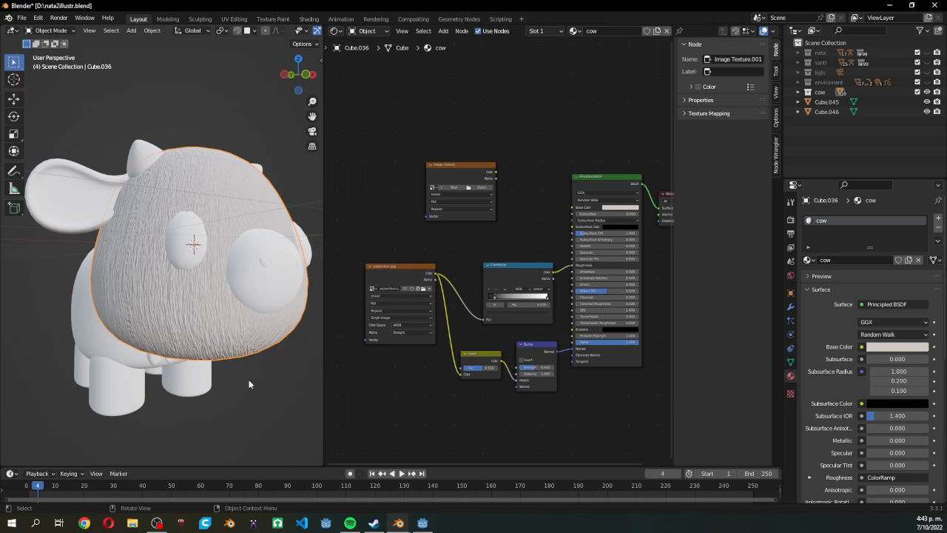
Step: Unwrap the cow's head mesh with Smart UV Project at a 66° angle limit and zero island margin
{"action": "key", "text": "Tab"}
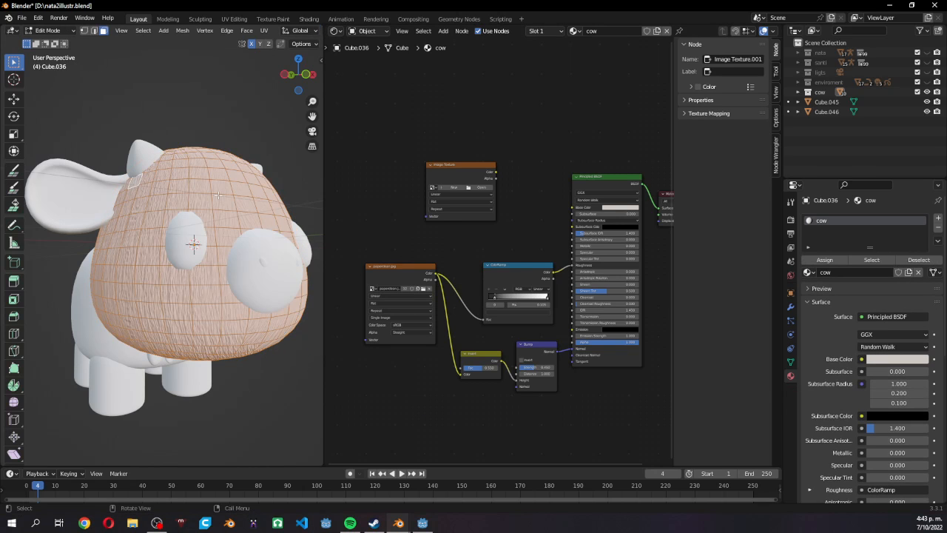
{"action": "key", "text": "u"}
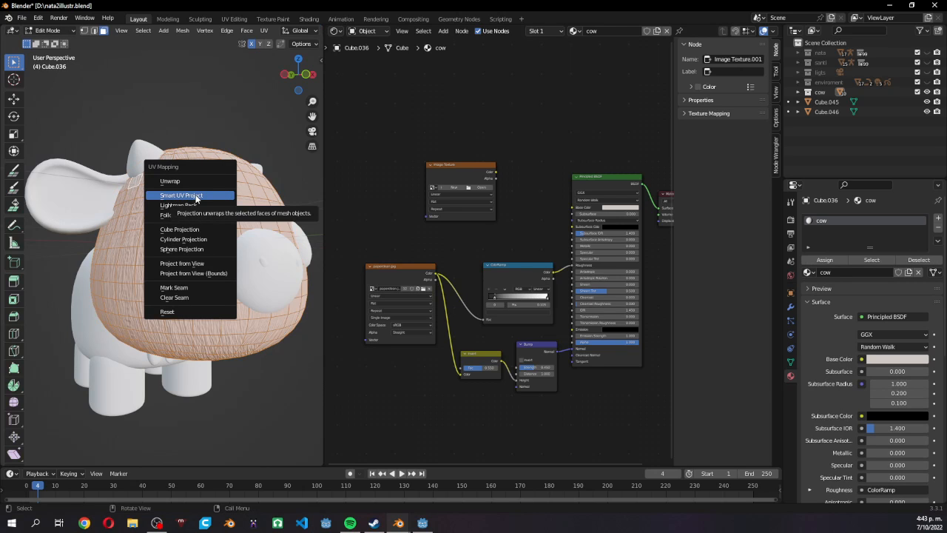
{"action": "left_click", "coordinate": [199, 197]}
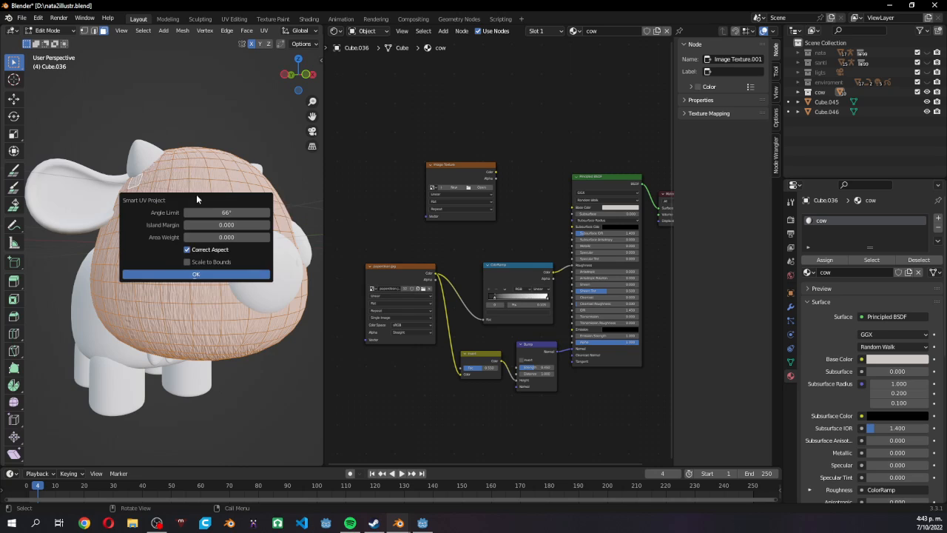
{"action": "left_click", "coordinate": [210, 275]}
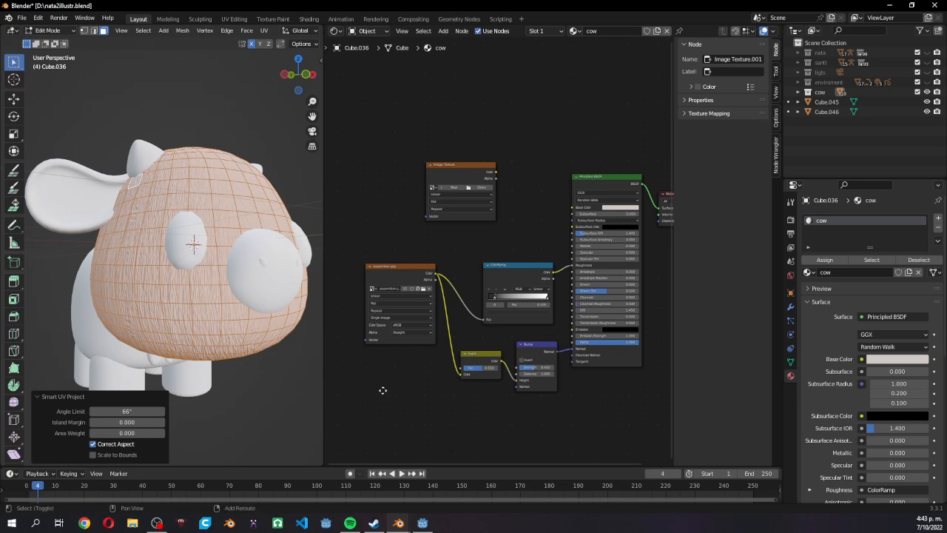
Step: Add a Mapping node and link its Vector output to the paperclean.jpg texture's Vector input
{"action": "middle_click_drag", "start_coordinate": [382, 389], "coordinate": [503, 383]}
{"action": "key", "text": "shift+a"}
{"action": "type", "text": "ma"}
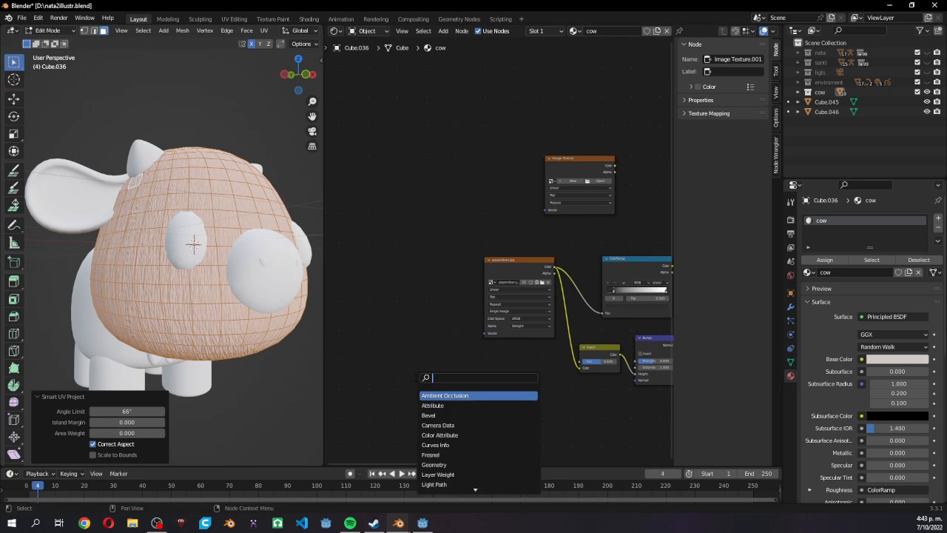
{"action": "type", "text": "pp"}
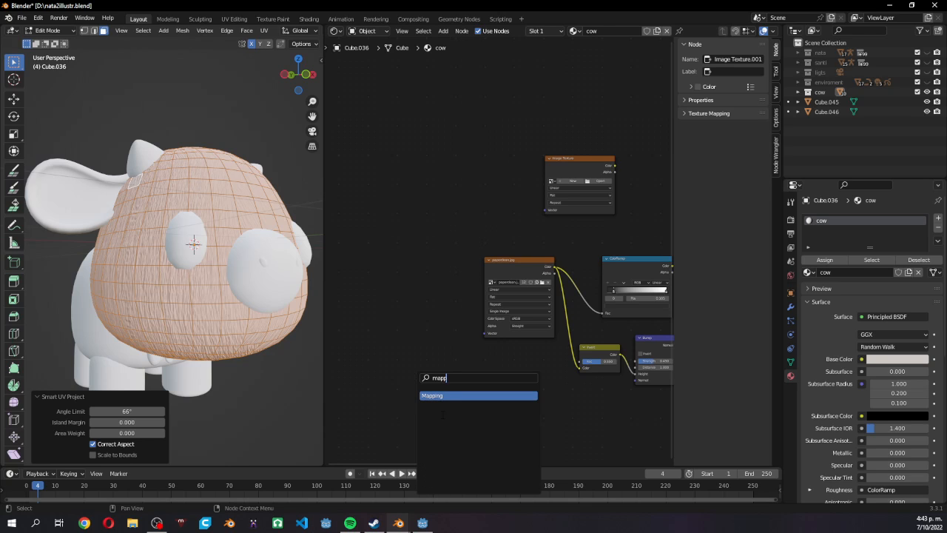
{"action": "left_click", "coordinate": [450, 396]}
{"action": "left_click", "coordinate": [475, 335]}
{"action": "left_click_drag", "start_coordinate": [445, 265], "coordinate": [486, 334]}
{"action": "left_click_drag", "start_coordinate": [430, 259], "coordinate": [439, 270]}
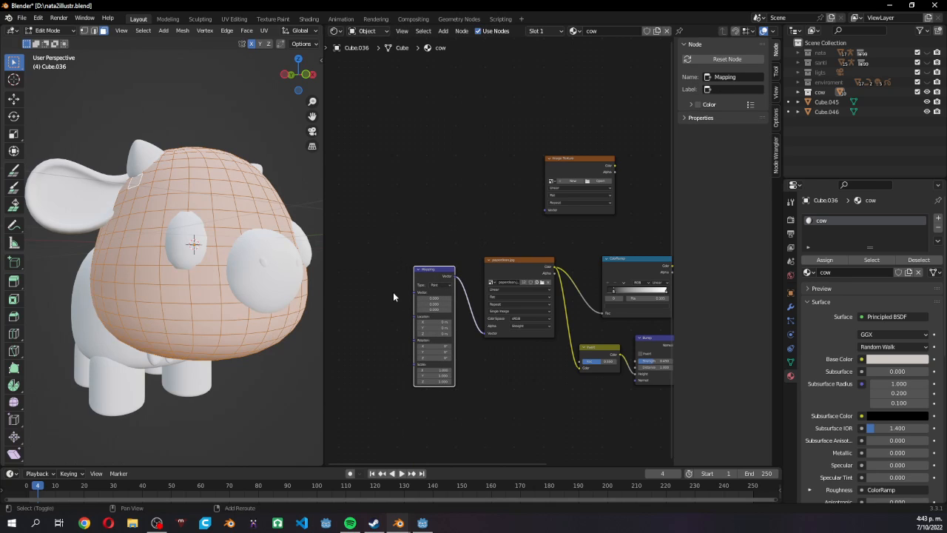
Step: Add a Texture Coordinate node beside the Mapping node and link its UV output to the Mapping node's Vector input
{"action": "key", "text": "shift+a"}
{"action": "type", "text": "te"}
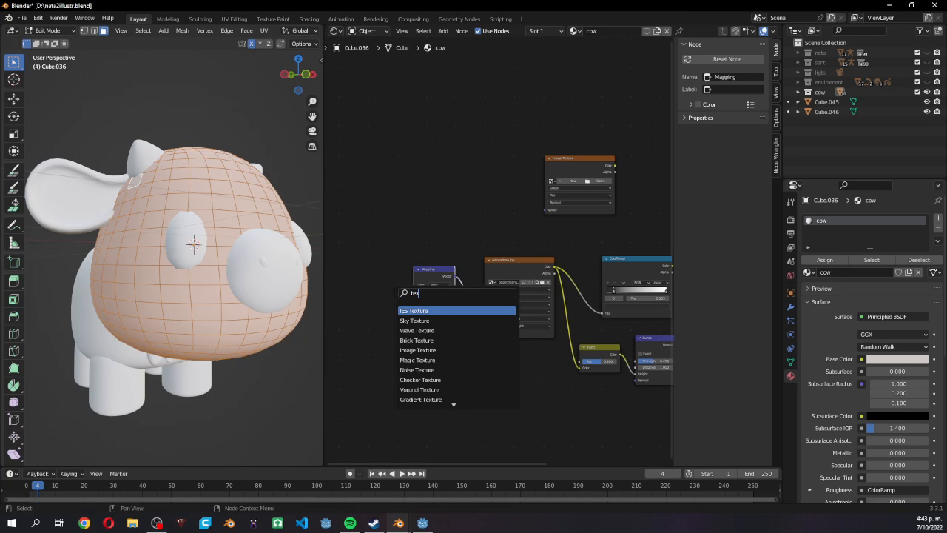
{"action": "type", "text": "xture co"}
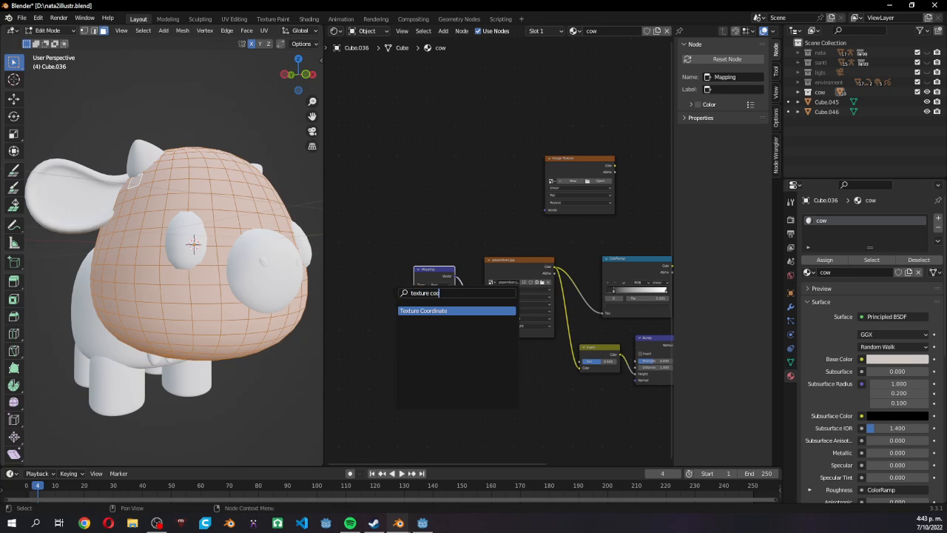
{"action": "key", "text": "Return"}
{"action": "left_click", "coordinate": [389, 299]}
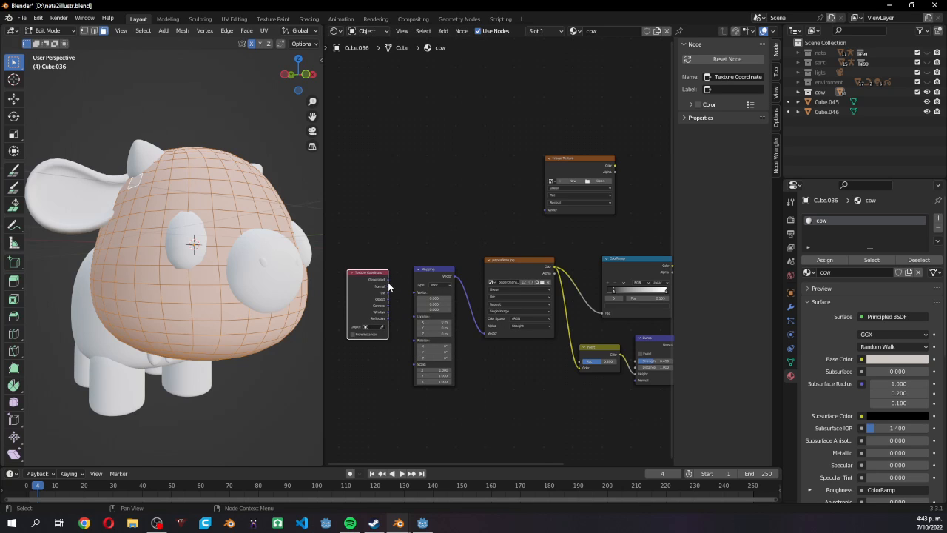
{"action": "left_click_drag", "start_coordinate": [387, 293], "coordinate": [413, 293]}
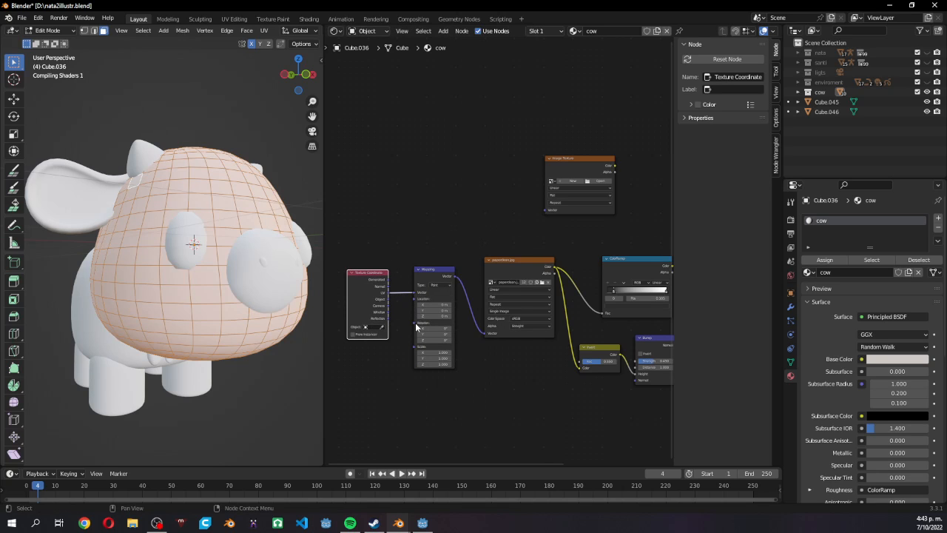
{"action": "left_click_drag", "start_coordinate": [375, 272], "coordinate": [383, 271]}
Step: Set the paper texture's Mapping scale to 2 on the X, Y and Z axes
{"action": "left_click", "coordinate": [439, 353]}
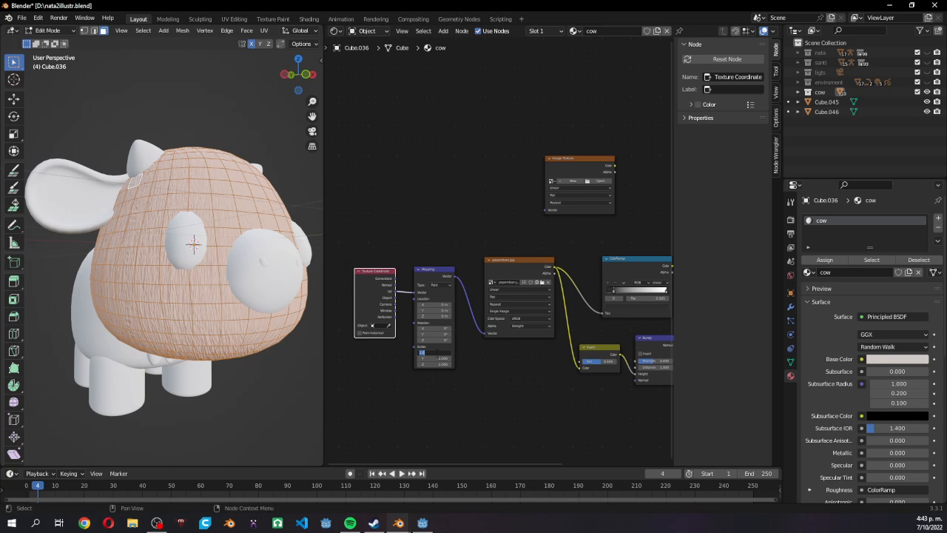
{"action": "type", "text": "2"}
{"action": "key", "text": "Tab"}
{"action": "type", "text": "2"}
{"action": "key", "text": "Tab"}
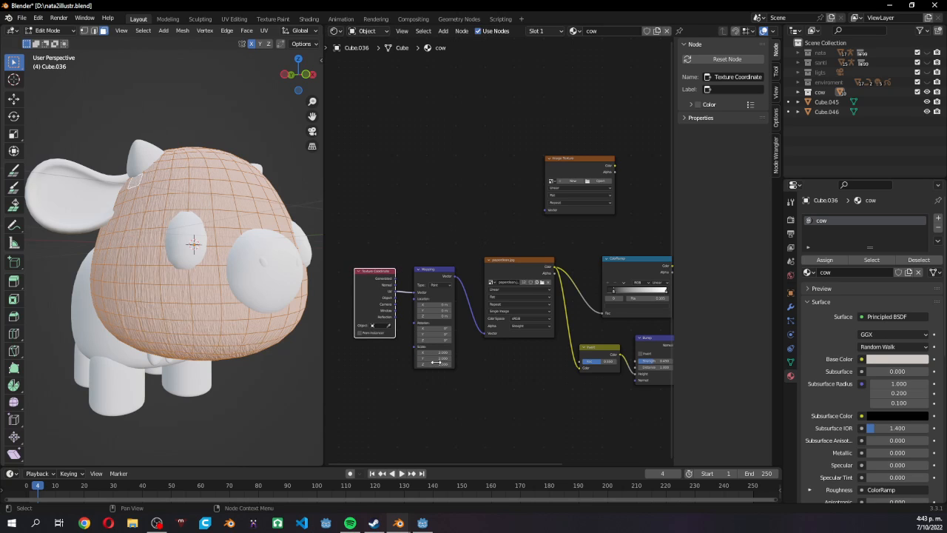
{"action": "type", "text": "2"}
{"action": "key", "text": "Return"}
Step: Set the paper texture's Mapping scale to 5 on X, 2 on Y and 5 on Z
{"action": "left_click", "coordinate": [427, 352]}
{"action": "type", "text": "1"}
{"action": "key", "text": "Tab"}
{"action": "type", "text": "1"}
{"action": "key", "text": "Return"}
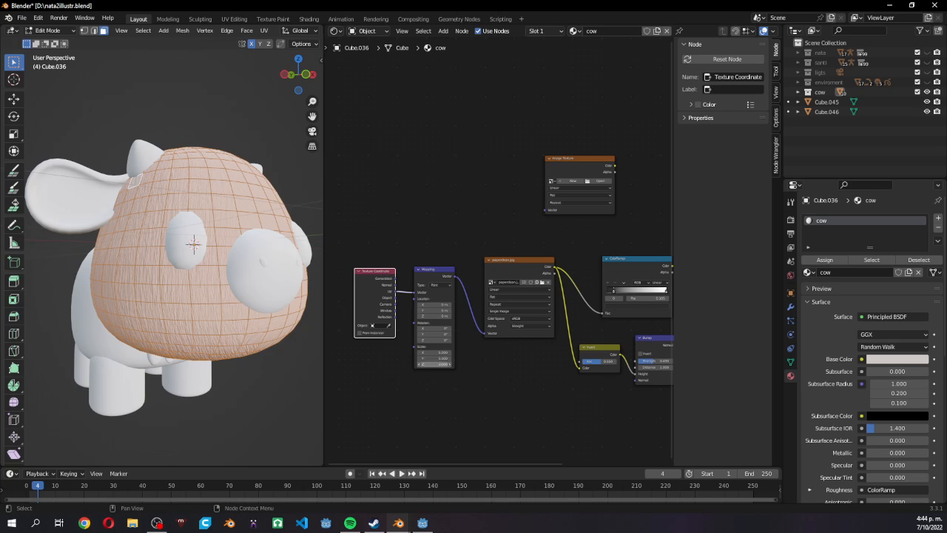
{"action": "left_click", "coordinate": [434, 358]}
{"action": "type", "text": "2"}
{"action": "key", "text": "Return"}
Step: Return the cow's head to Object Mode and examine the paper texture's scale from several angles
{"action": "middle_click_drag", "start_coordinate": [255, 300], "coordinate": [207, 362]}
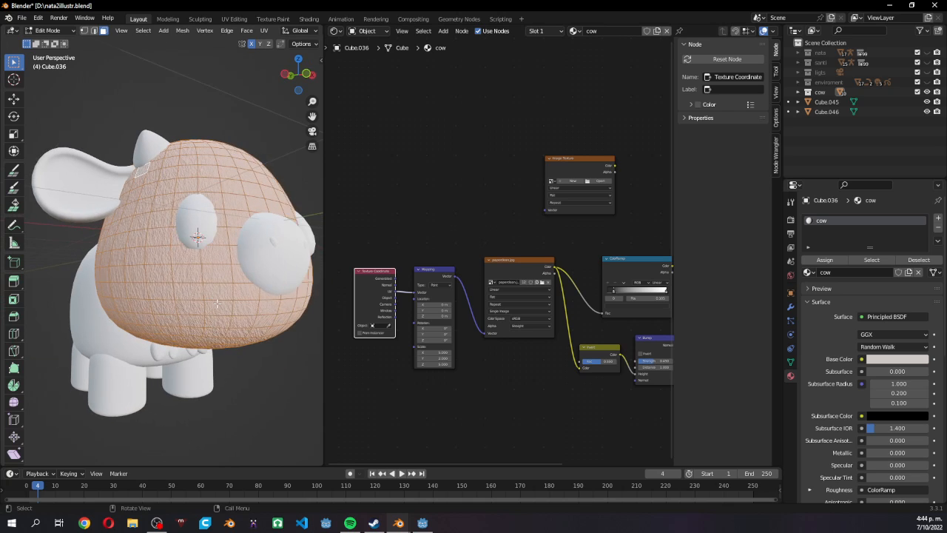
{"action": "scroll", "coordinate": [217, 303], "scroll_direction": "up", "scroll_amount": 2}
{"action": "scroll", "coordinate": [223, 316], "scroll_direction": "down", "scroll_amount": 3}
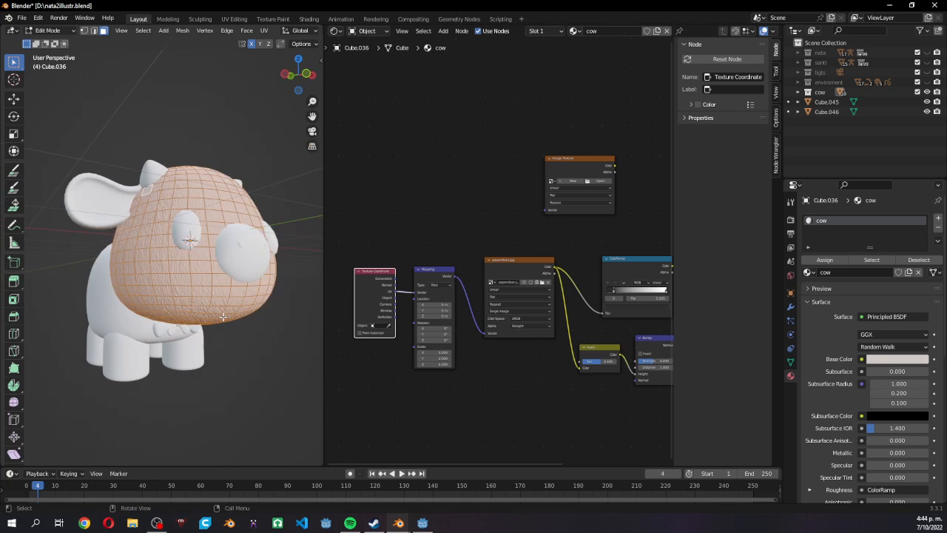
{"action": "mouse_move", "coordinate": [227, 314]}
{"action": "middle_mouse_down"}
{"action": "mouse_move", "coordinate": [211, 320]}
{"action": "mouse_move", "coordinate": [229, 319]}
{"action": "mouse_move", "coordinate": [225, 337]}
{"action": "mouse_move", "coordinate": [219, 329]}
{"action": "middle_mouse_up"}
{"action": "key", "text": "Tab"}
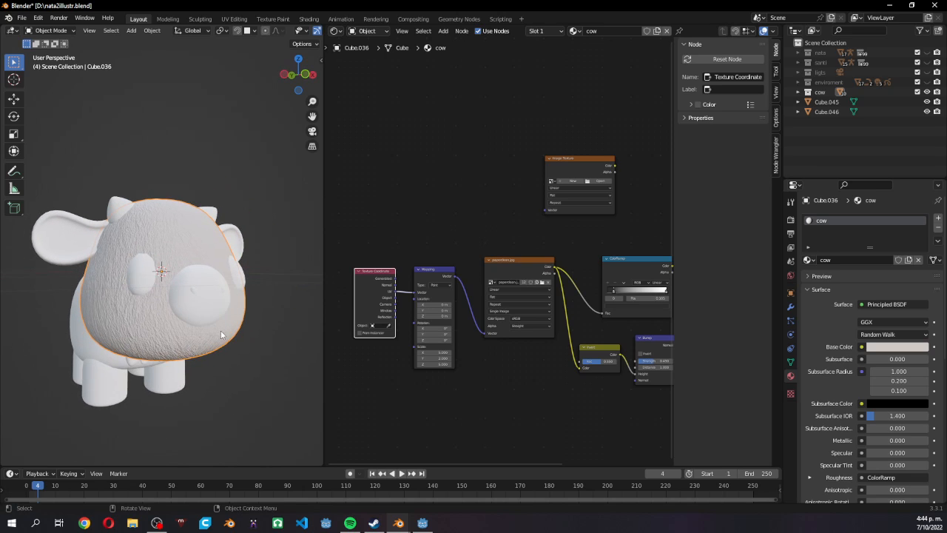
{"action": "middle_click_drag", "start_coordinate": [262, 381], "coordinate": [260, 373]}
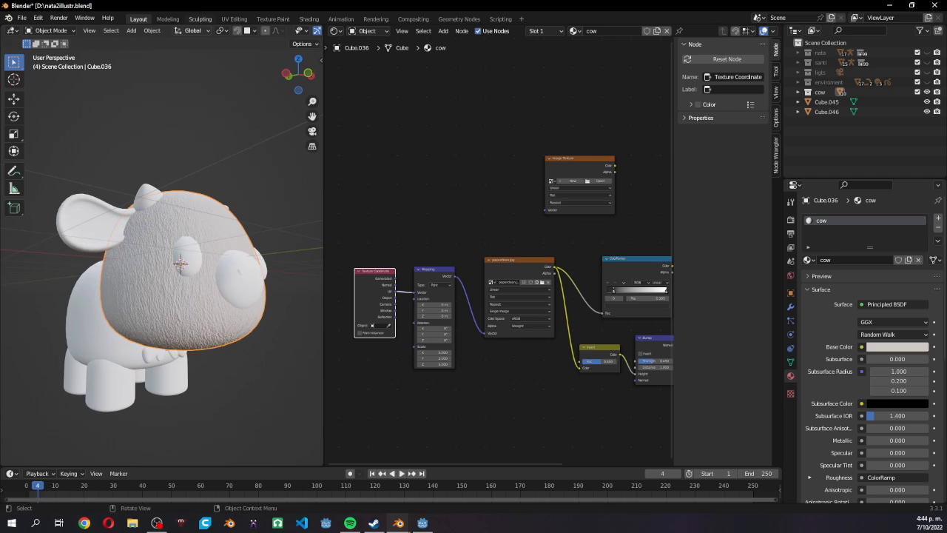
Step: Link the empty Image Texture node's Color output to the Principled BSDF's Base Color input
{"action": "middle_click_drag", "start_coordinate": [448, 190], "coordinate": [372, 232]}
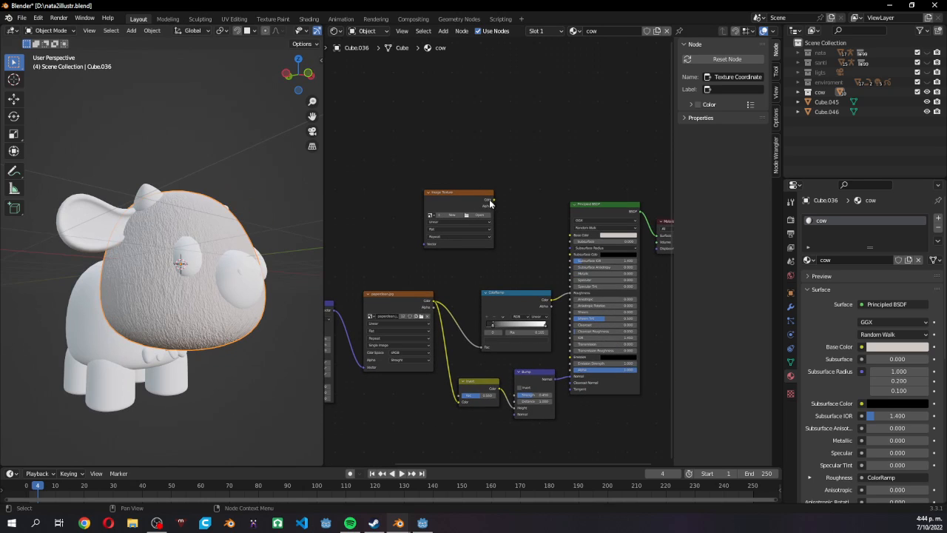
{"action": "left_click_drag", "start_coordinate": [491, 200], "coordinate": [569, 236]}
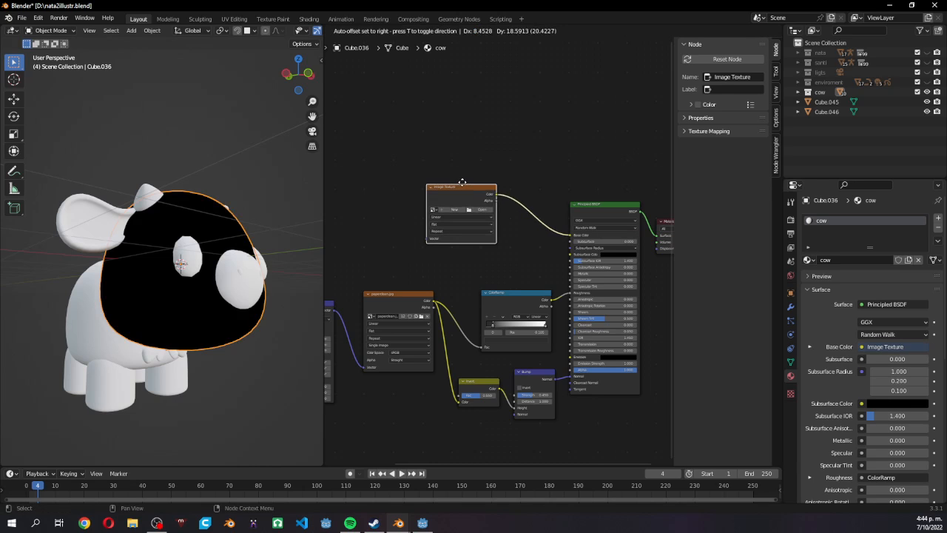
{"action": "scroll", "coordinate": [461, 199], "scroll_direction": "up", "scroll_amount": 2}
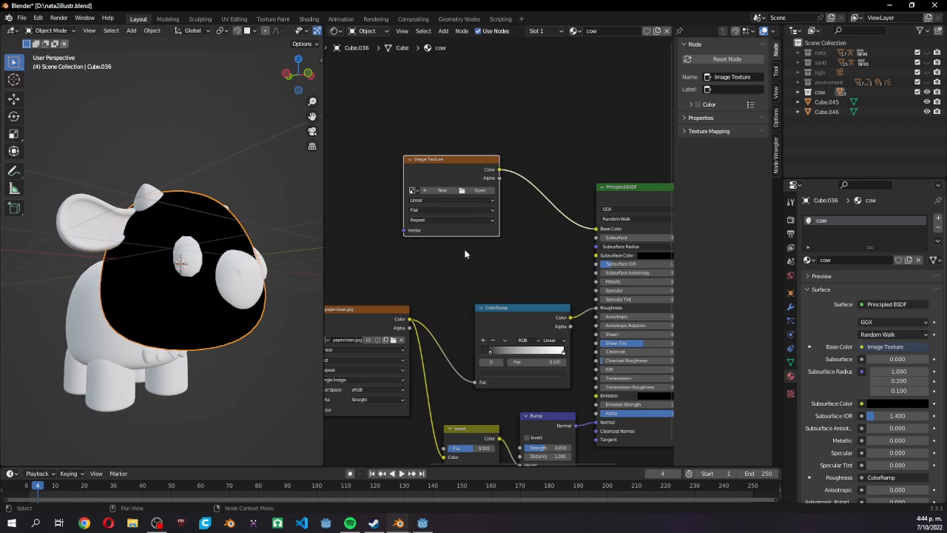
Step: Create a new 1024 × 1024 px image named cowhead with a white fill color in the Image Texture node
{"action": "middle_click_drag", "start_coordinate": [463, 261], "coordinate": [492, 282]}
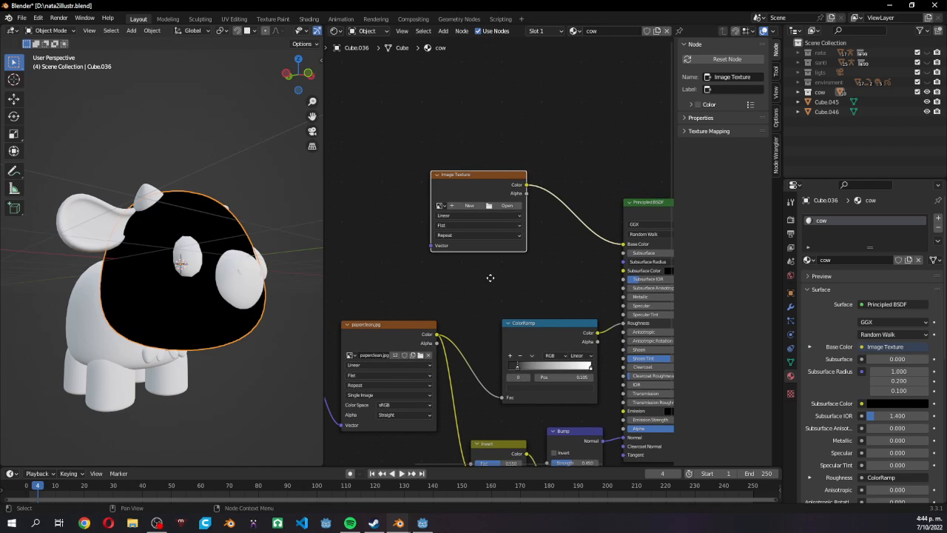
{"action": "left_click", "coordinate": [469, 212]}
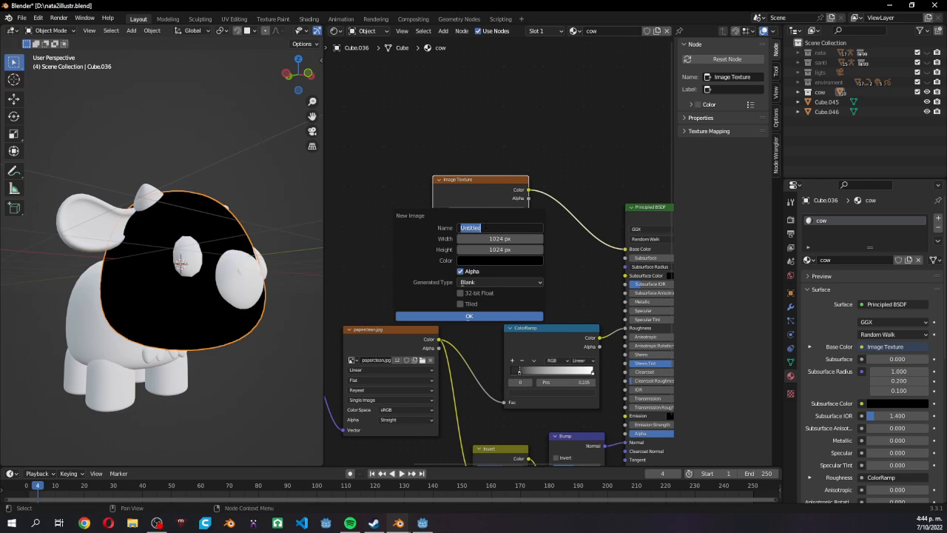
{"action": "type", "text": "cowhead"}
{"action": "left_click", "coordinate": [489, 260]}
{"action": "left_click", "coordinate": [543, 121]}
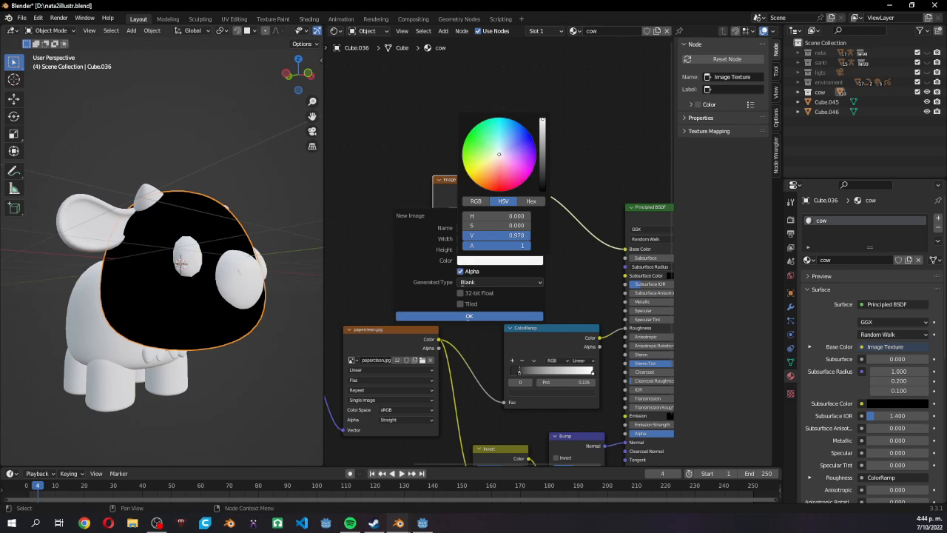
{"action": "left_click", "coordinate": [484, 227]}
{"action": "left_click", "coordinate": [468, 315]}
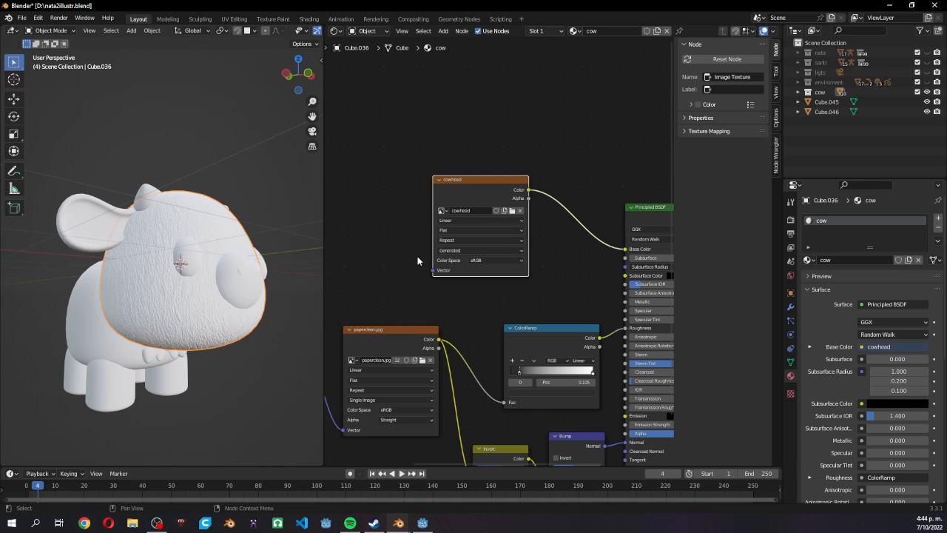
Step: Duplicate the Texture Coordinate and Mapping nodes and link the copied Mapping's Vector output to the cowhead texture's Vector input
{"action": "middle_click_drag", "start_coordinate": [399, 284], "coordinate": [522, 259]}
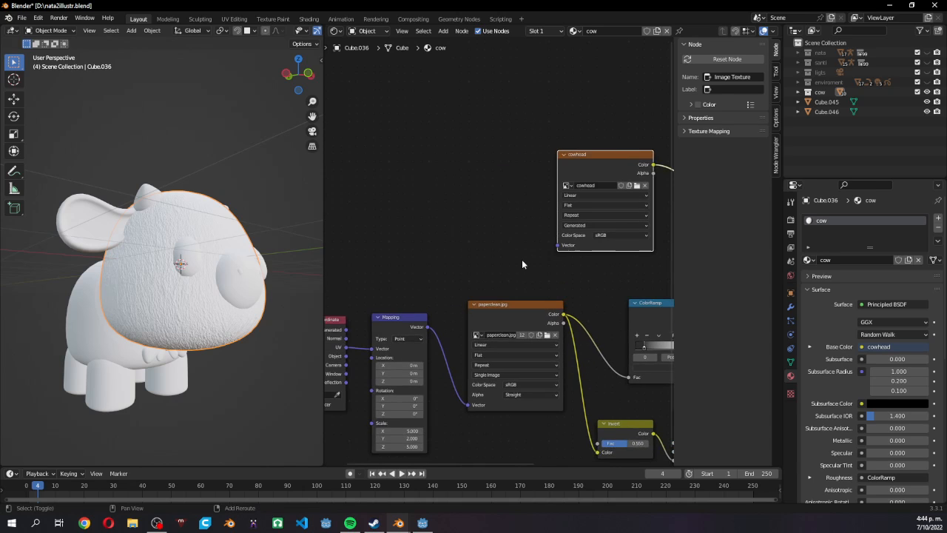
{"action": "middle_click_drag", "start_coordinate": [427, 278], "coordinate": [493, 255]}
{"action": "left_click_drag", "start_coordinate": [371, 266], "coordinate": [461, 312]}
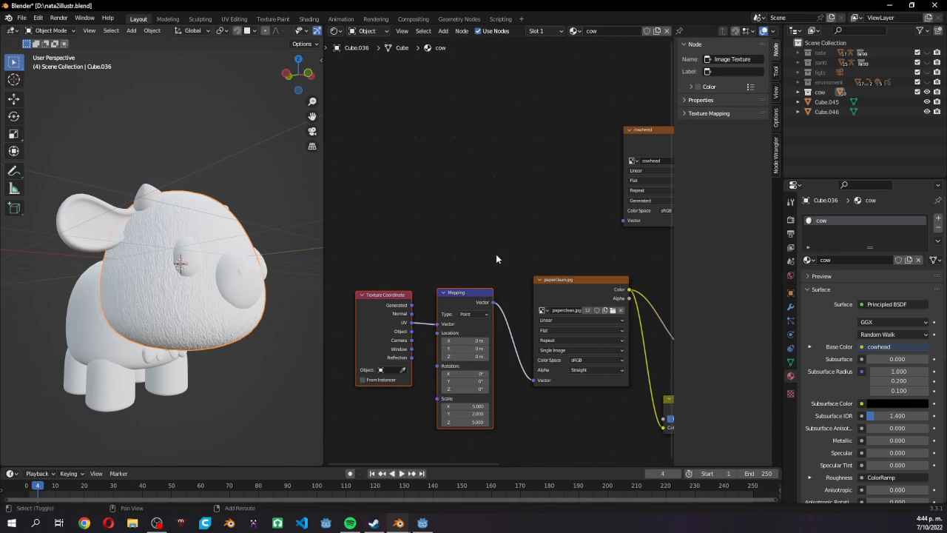
{"action": "middle_click_drag", "start_coordinate": [496, 253], "coordinate": [474, 293]}
{"action": "key", "text": "shift+d"}
{"action": "left_click", "coordinate": [511, 111]}
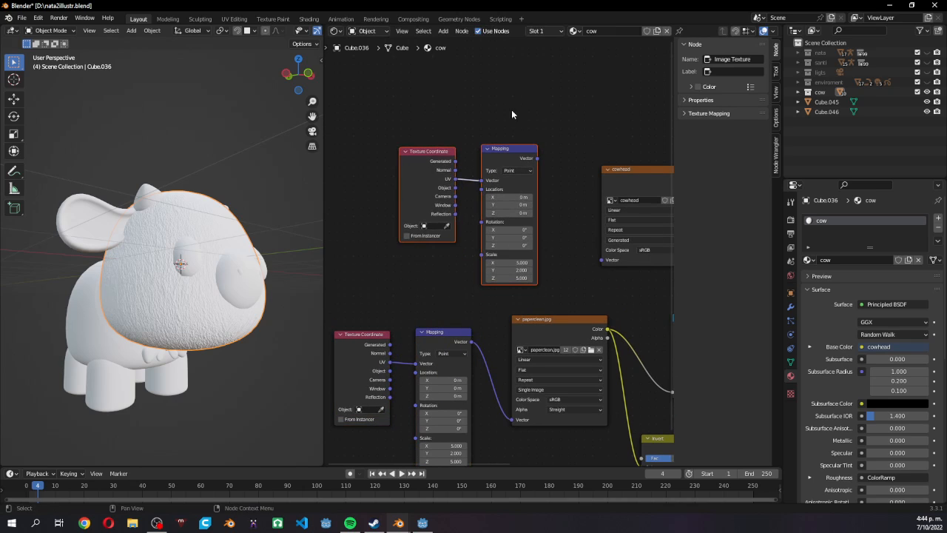
{"action": "left_click_drag", "start_coordinate": [537, 158], "coordinate": [601, 260]}
Step: Set the cowhead texture's Mapping scale to 1 on the X, Y and Z axes and tidy the node spacing
{"action": "middle_click_drag", "start_coordinate": [596, 282], "coordinate": [515, 296]}
{"action": "left_click", "coordinate": [432, 269]}
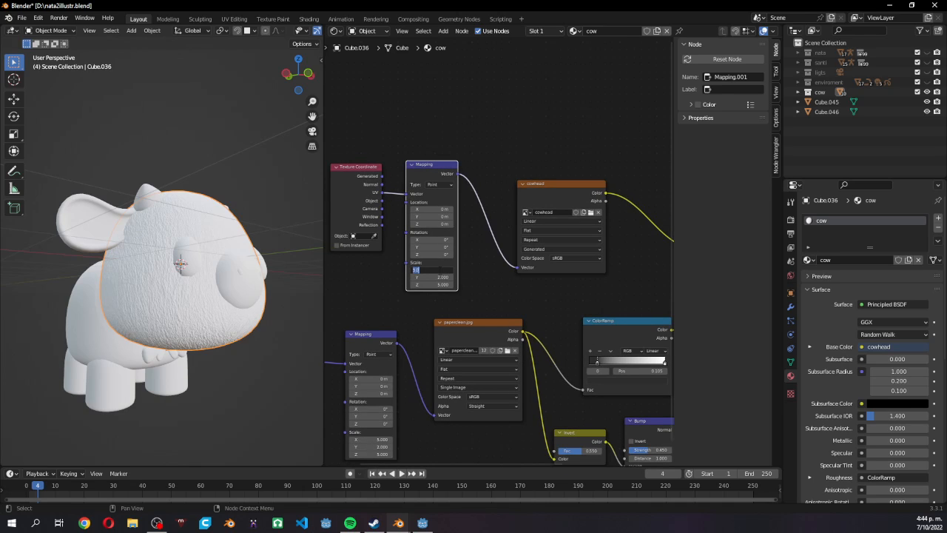
{"action": "type", "text": "1"}
{"action": "key", "text": "Tab"}
{"action": "type", "text": "1"}
{"action": "key", "text": "Tab"}
{"action": "type", "text": "1"}
{"action": "key", "text": "Return"}
{"action": "left_click_drag", "start_coordinate": [369, 166], "coordinate": [373, 161]}
{"action": "left_click", "coordinate": [427, 169]}
Step: Replace the shader node view with the Image Editor and display the cowhead image in it
{"action": "middle_click_drag", "start_coordinate": [611, 286], "coordinate": [562, 329]}
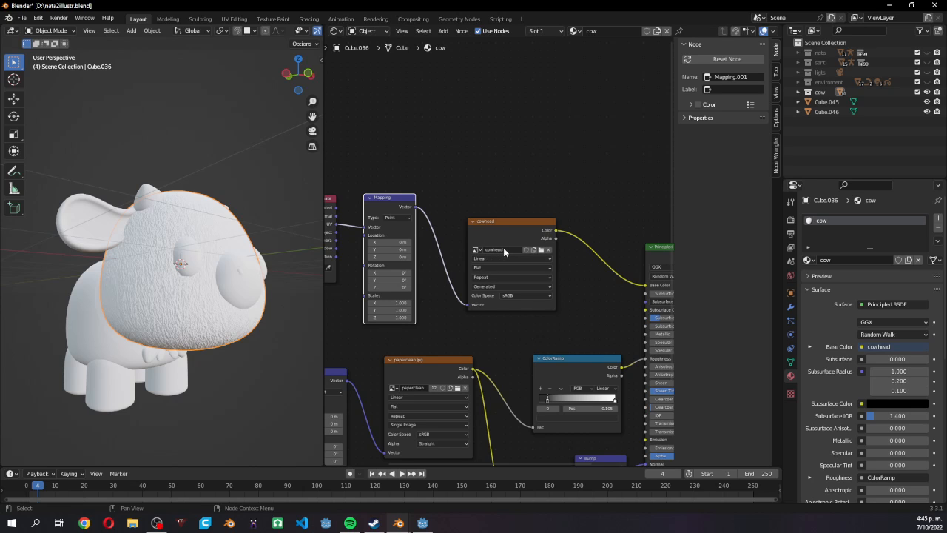
{"action": "left_click", "coordinate": [514, 222]}
{"action": "scroll", "coordinate": [505, 252], "scroll_direction": "up", "scroll_amount": 4}
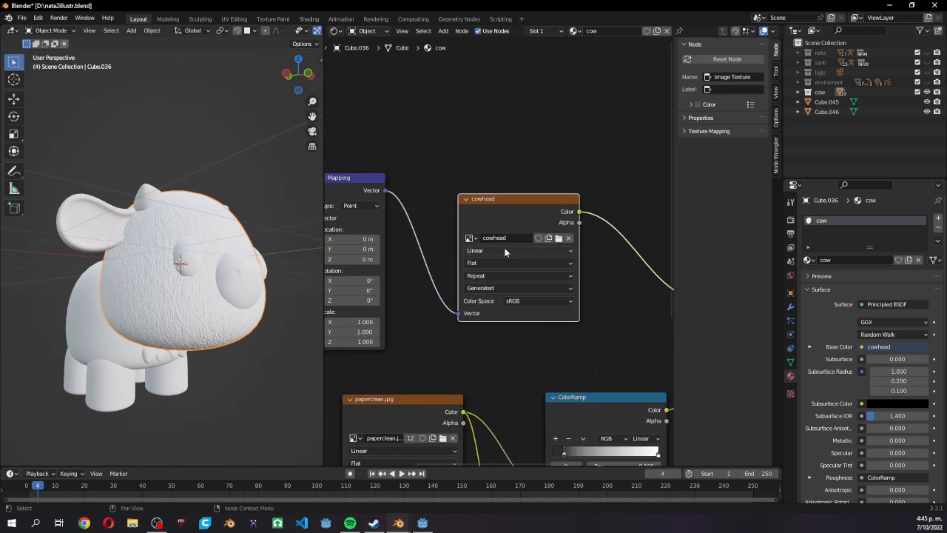
{"action": "left_click", "coordinate": [335, 31]}
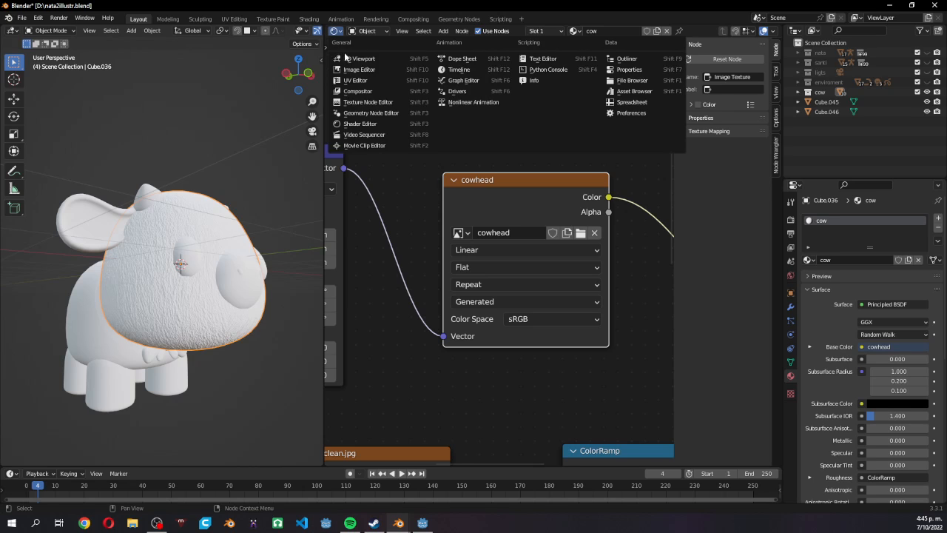
{"action": "left_click", "coordinate": [356, 72]}
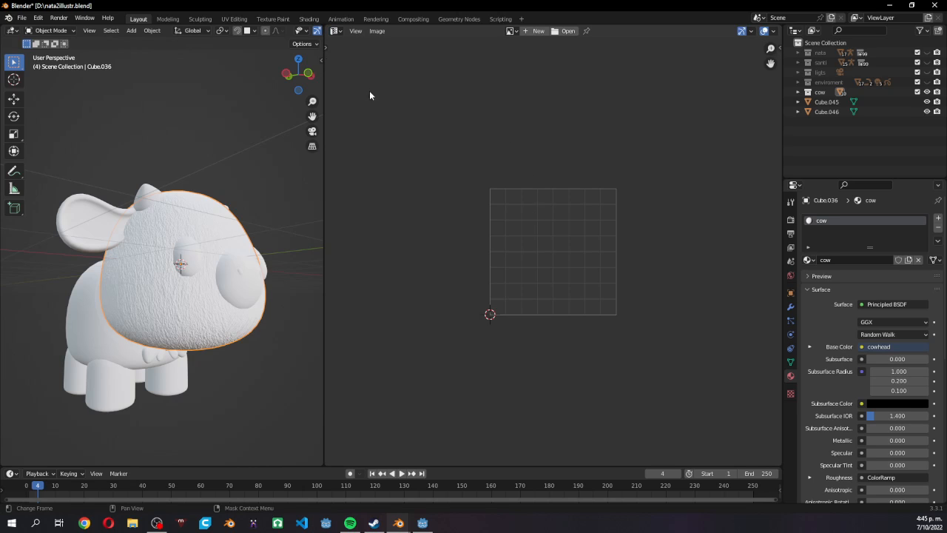
{"action": "left_click", "coordinate": [335, 31]}
{"action": "left_click", "coordinate": [355, 71]}
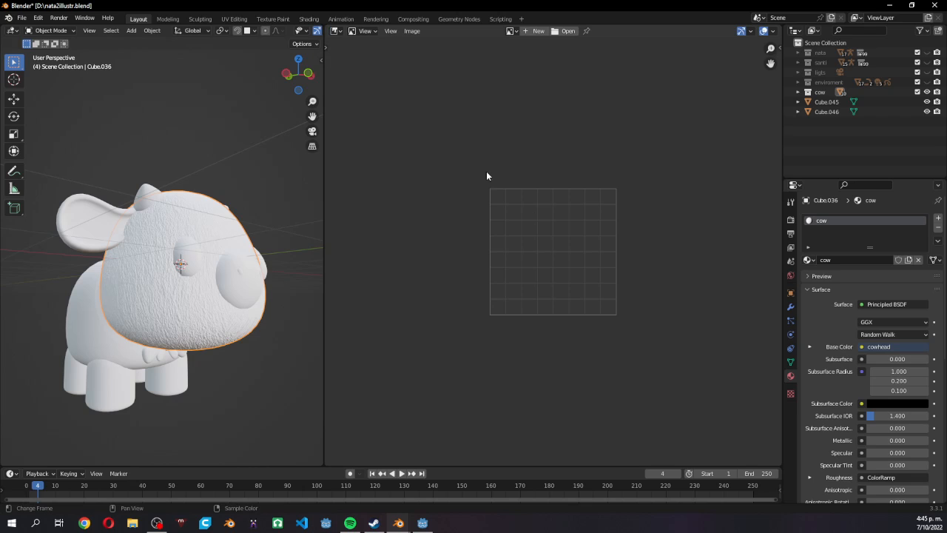
{"action": "left_click", "coordinate": [511, 31]}
{"action": "left_click", "coordinate": [532, 52]}
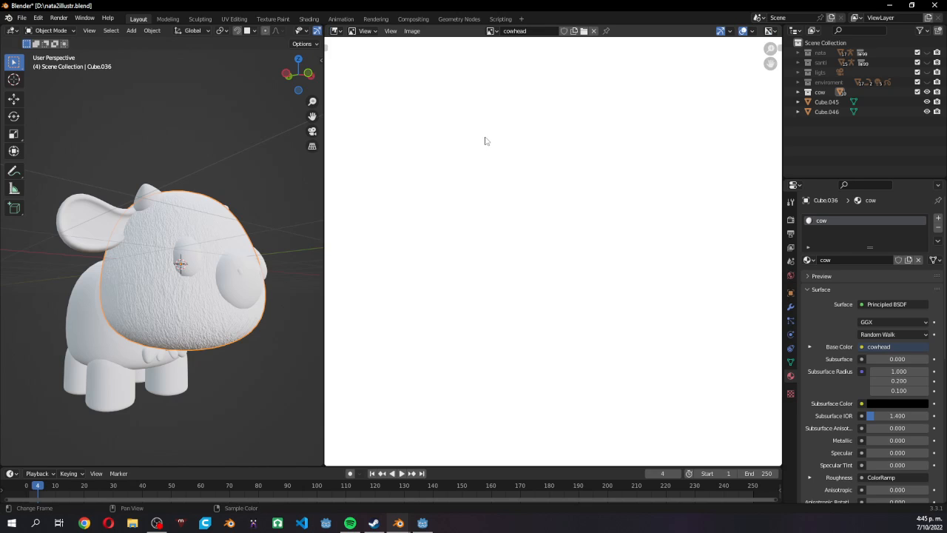
{"action": "scroll", "coordinate": [501, 236], "scroll_direction": "up", "scroll_amount": 3}
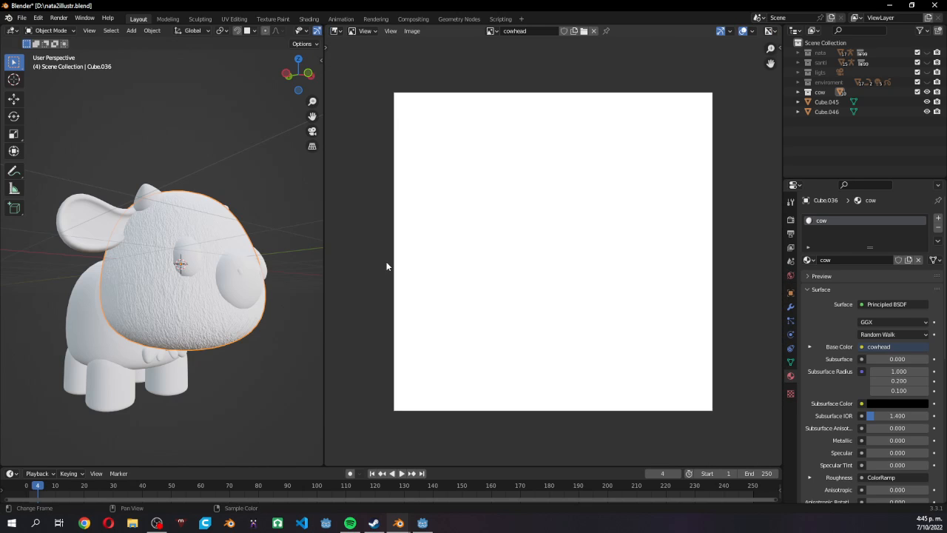
Step: Put the cow's head in Edit Mode and save the cowhead image as cowhead.png in D:\
{"action": "key", "text": "Tab"}
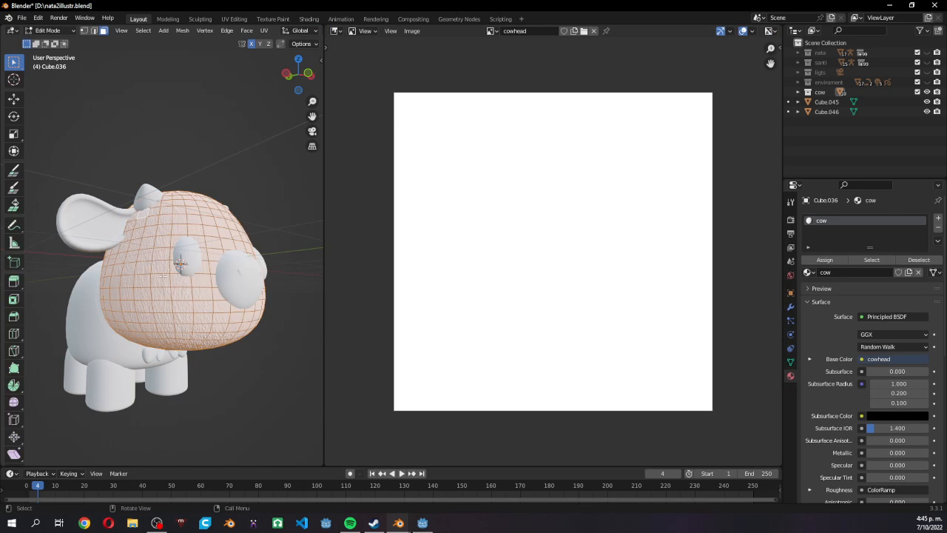
{"action": "left_click", "coordinate": [411, 30]}
{"action": "left_click", "coordinate": [429, 113]}
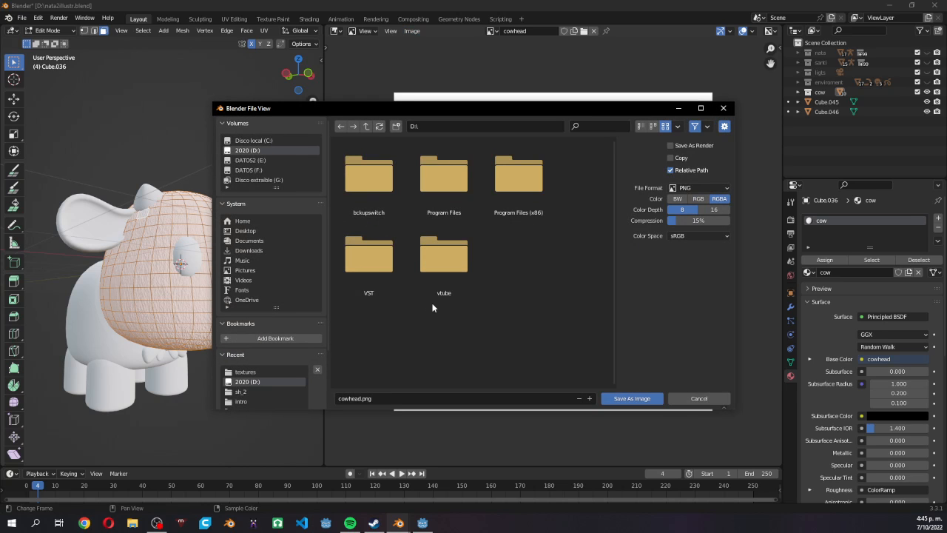
{"action": "left_click", "coordinate": [256, 371]}
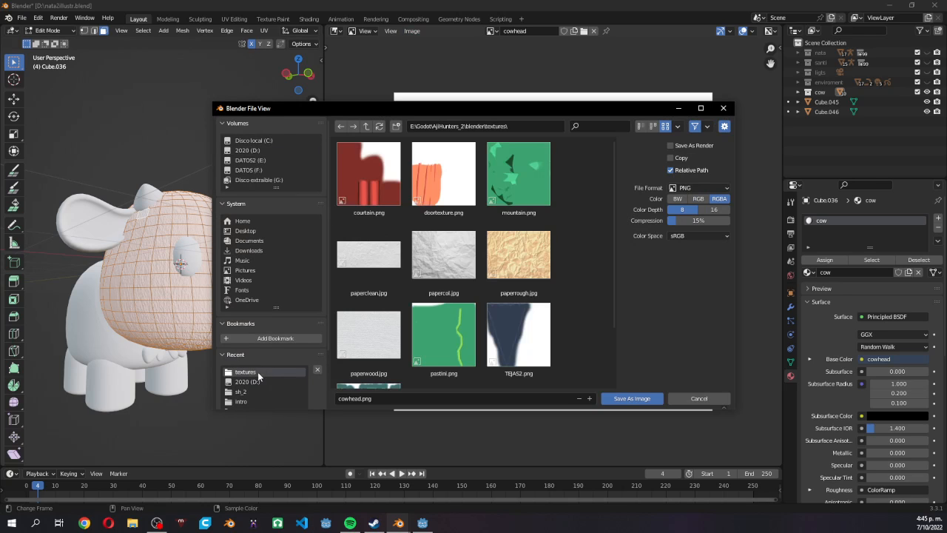
{"action": "left_click", "coordinate": [265, 380]}
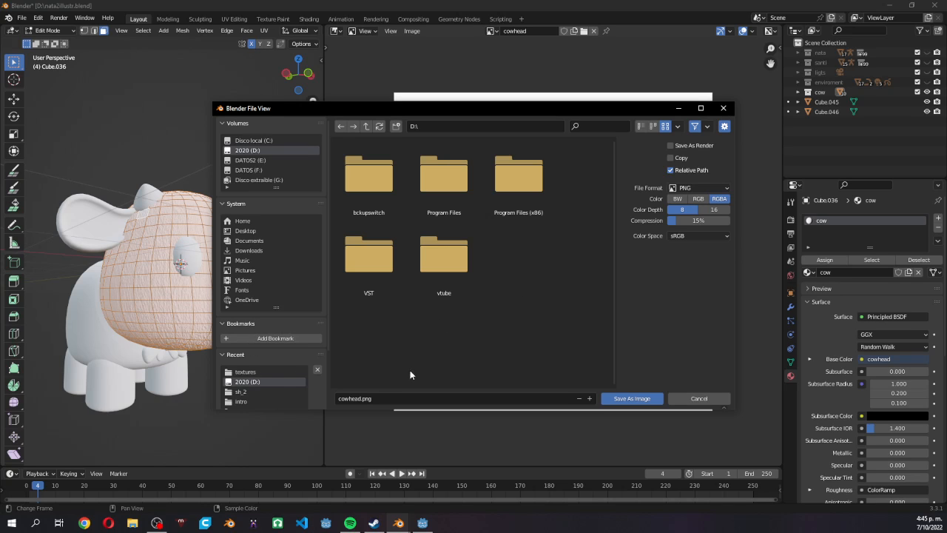
{"action": "left_click", "coordinate": [622, 397]}
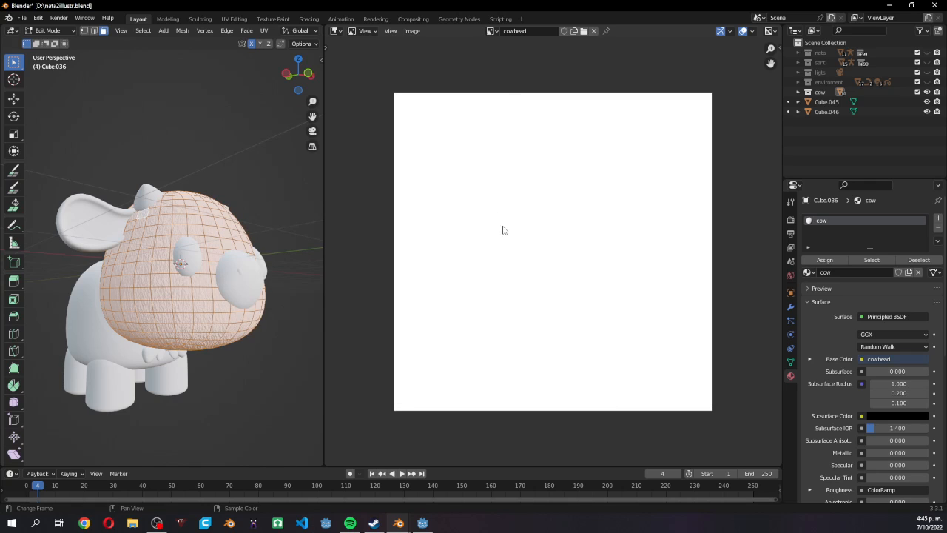
Step: Switch the Image Editor to Paint mode so the head's UV layout overlays the cowhead image
{"action": "left_click", "coordinate": [412, 31]}
{"action": "left_click", "coordinate": [361, 31]}
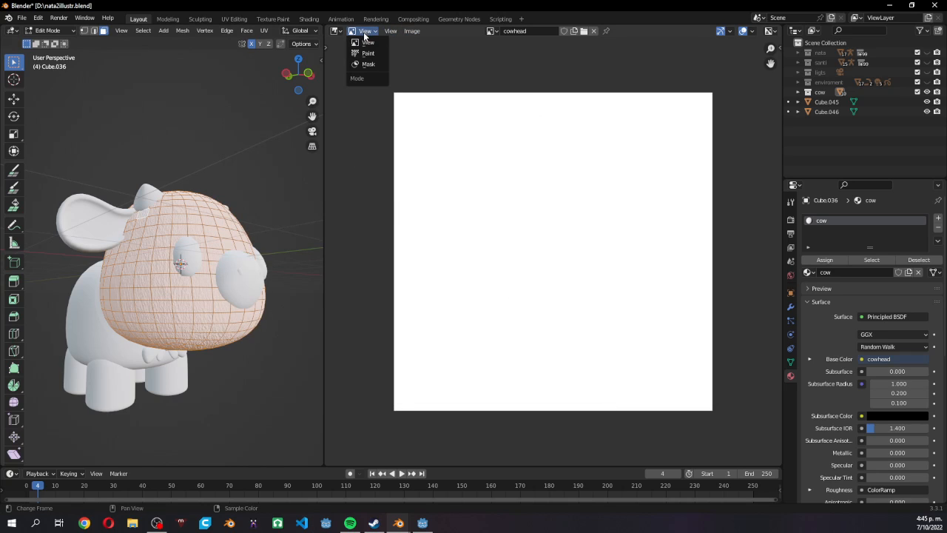
{"action": "left_click", "coordinate": [368, 56]}
{"action": "scroll", "coordinate": [571, 257], "scroll_direction": "up", "scroll_amount": 3}
{"action": "scroll", "coordinate": [572, 265], "scroll_direction": "down", "scroll_amount": 3}
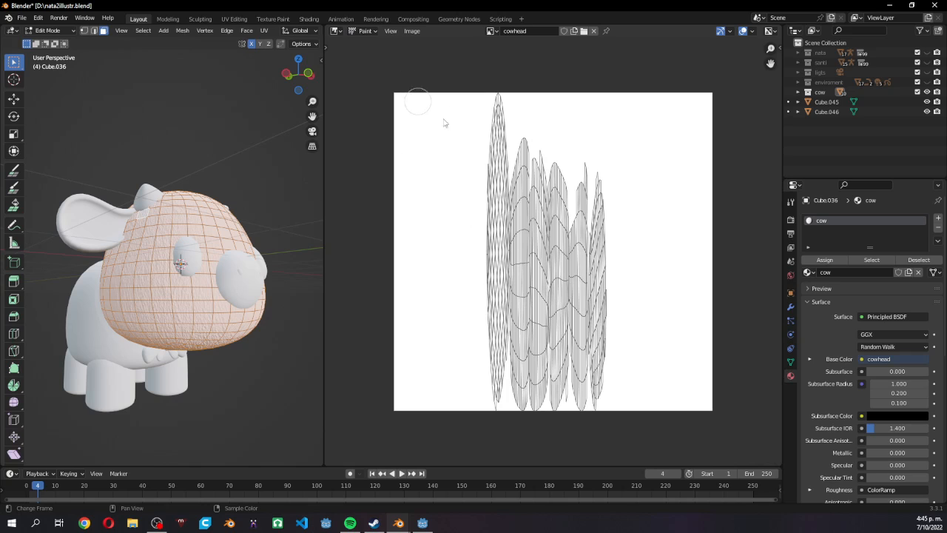
Step: Open the UV Editor, select all of the head's UVs and scale them down uniformly inside the image
{"action": "left_click", "coordinate": [336, 31]}
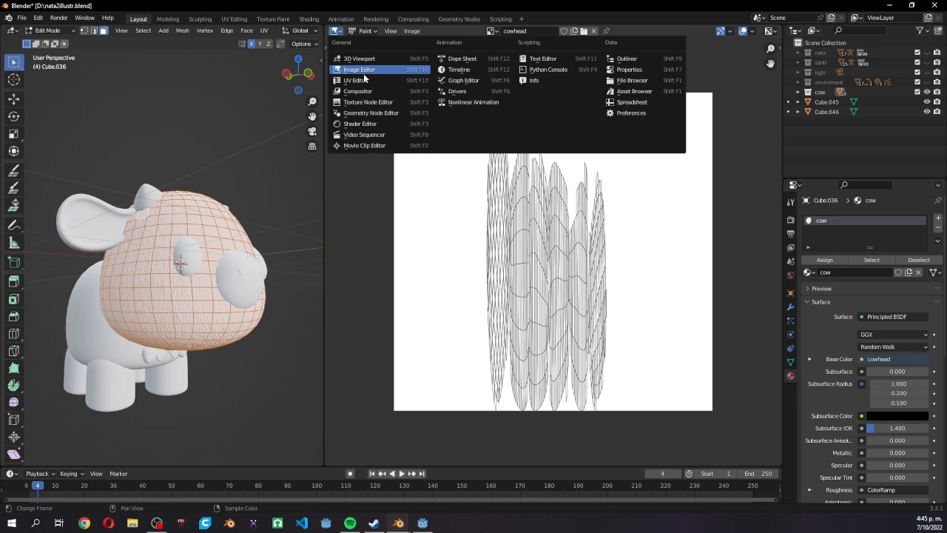
{"action": "left_click", "coordinate": [361, 77]}
{"action": "key", "text": "a"}
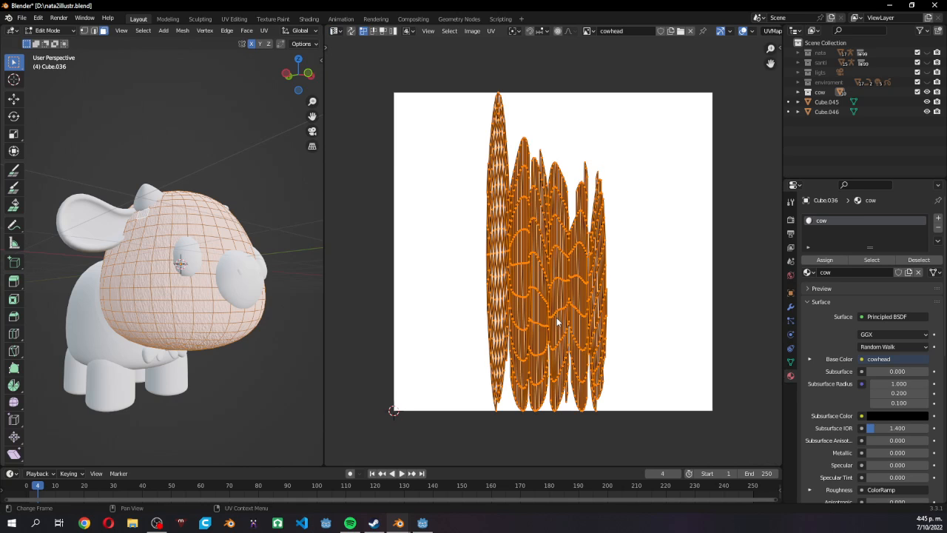
{"action": "key", "text": "s"}
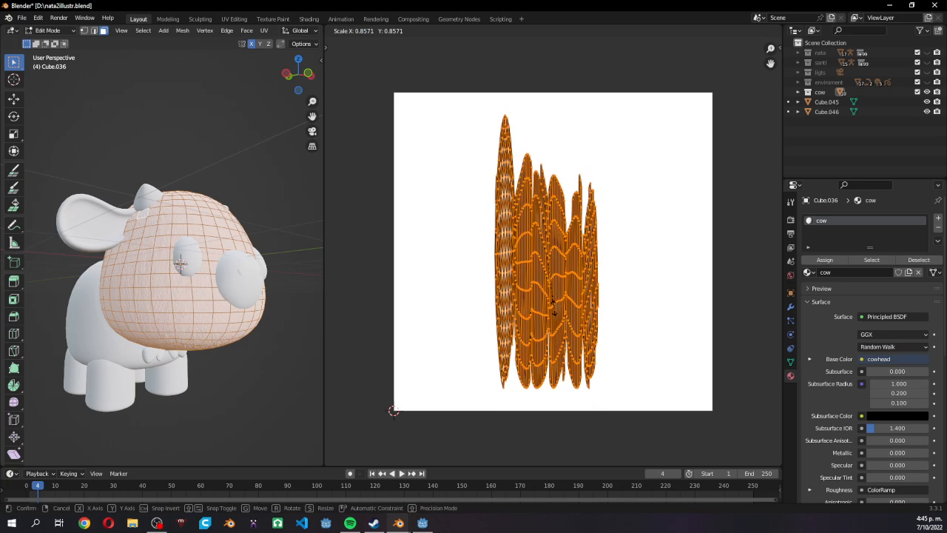
{"action": "left_click", "coordinate": [572, 297]}
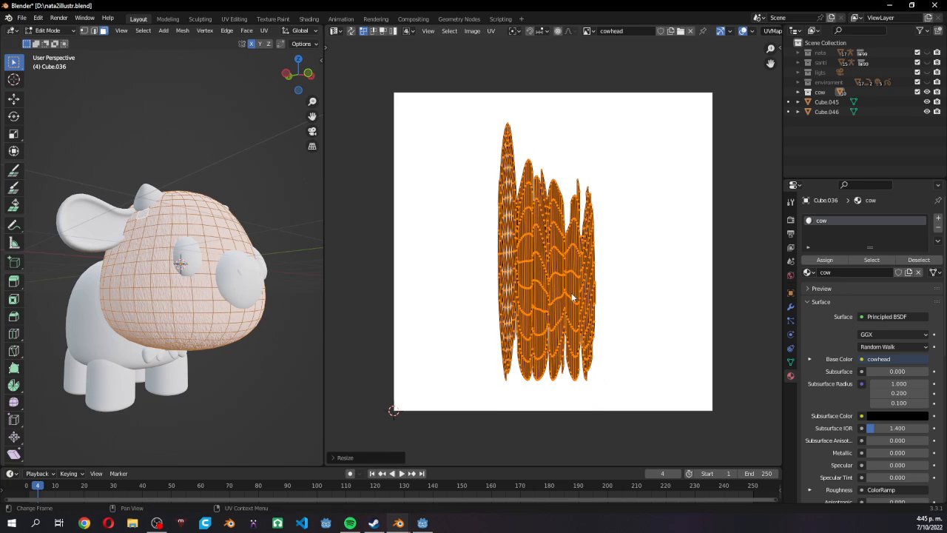
Step: Stretch the head's UVs along X to nearly the image width and centre them within the image bounds
{"action": "key", "text": "s"}
{"action": "key", "text": "x"}
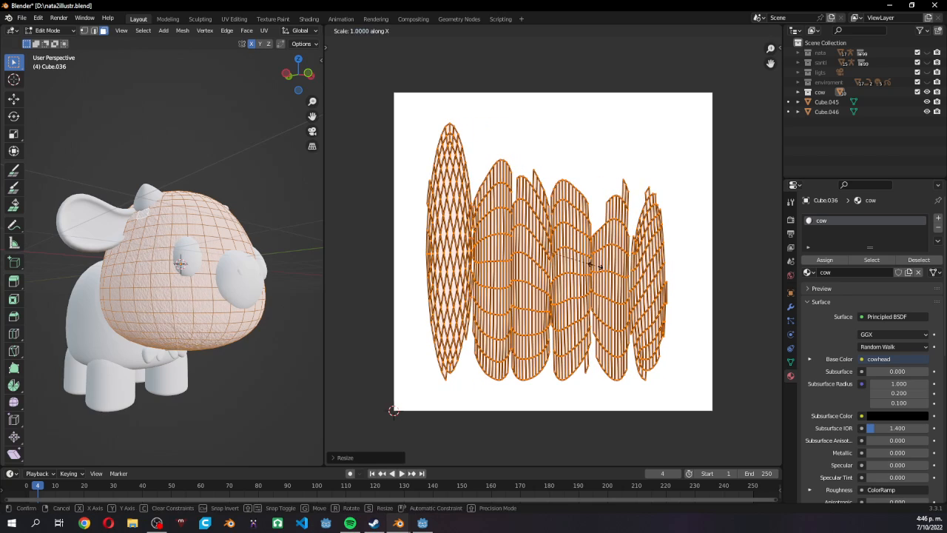
{"action": "left_click", "coordinate": [606, 265]}
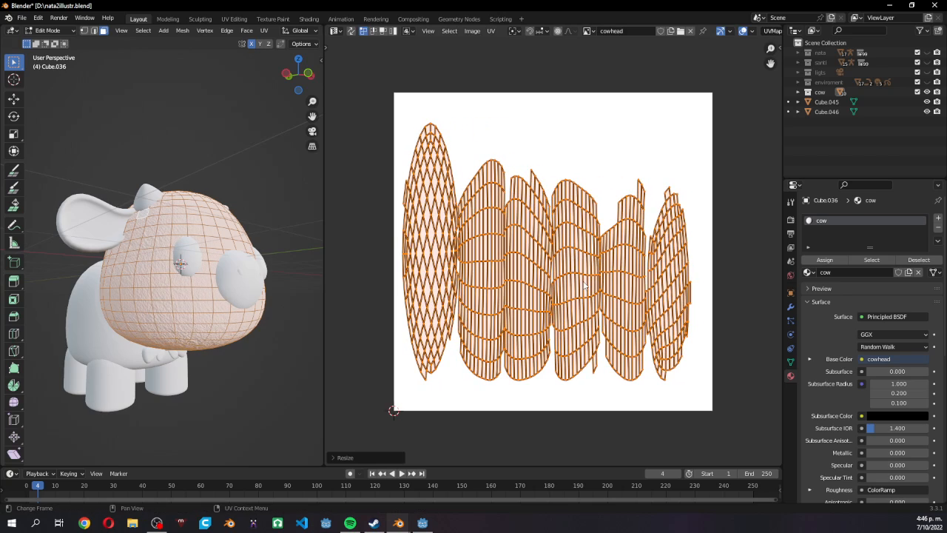
{"action": "key", "text": "g"}
{"action": "left_click", "coordinate": [584, 282]}
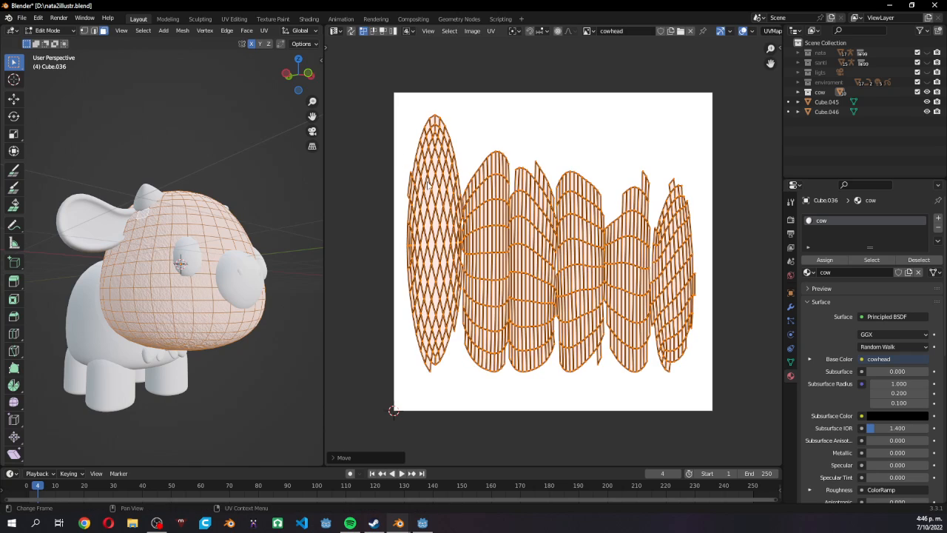
Step: Return to the Image Editor in Paint mode with the cow's head in Edit Mode
{"action": "key", "text": "Tab"}
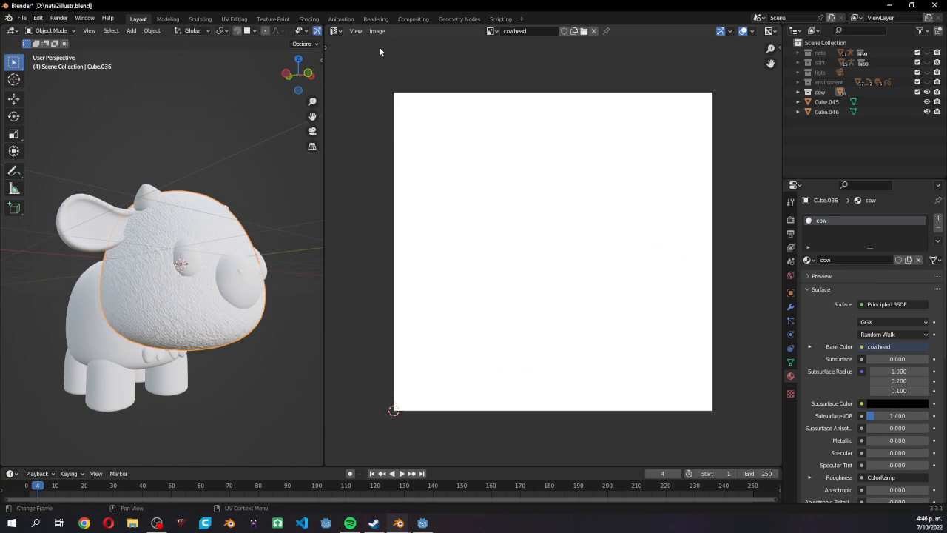
{"action": "left_click", "coordinate": [334, 33]}
{"action": "left_click", "coordinate": [353, 69]}
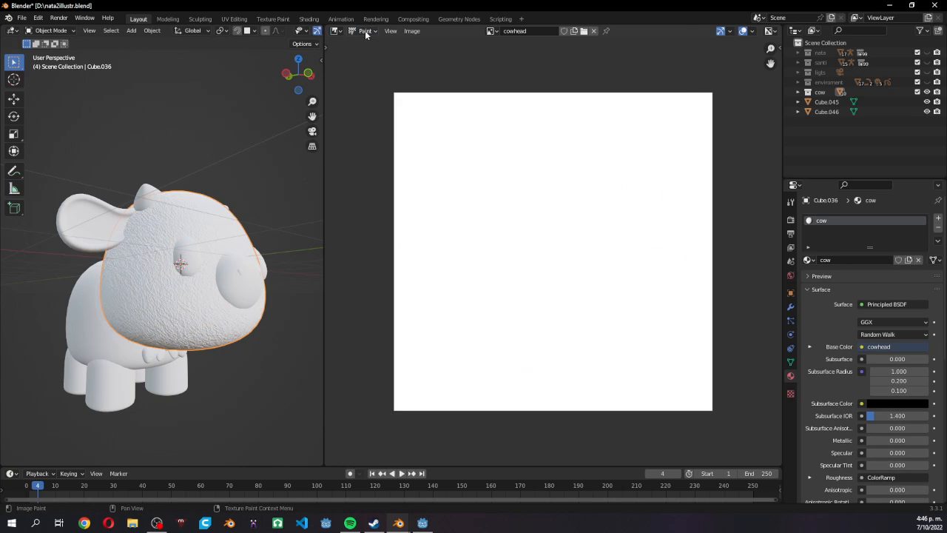
{"action": "left_click", "coordinate": [364, 31]}
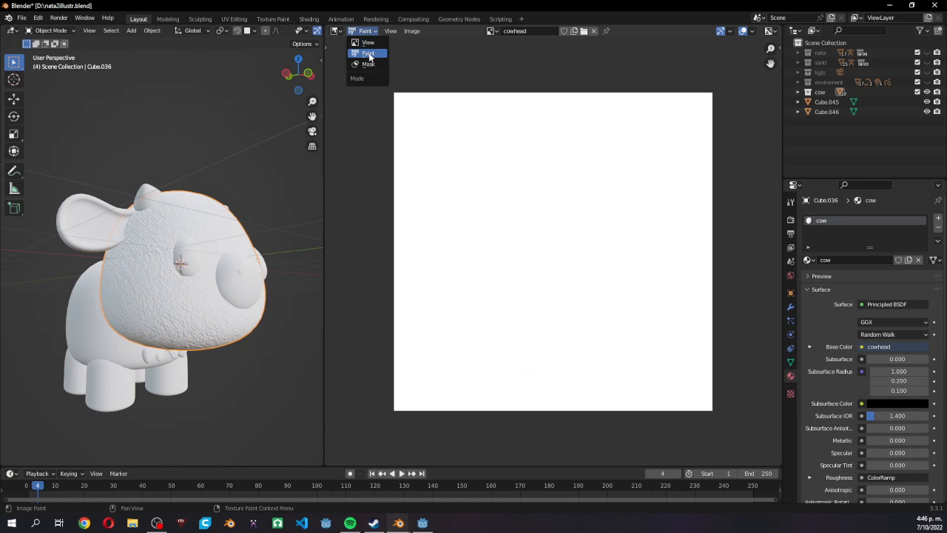
{"action": "left_click", "coordinate": [368, 54]}
{"action": "key", "text": "Tab"}
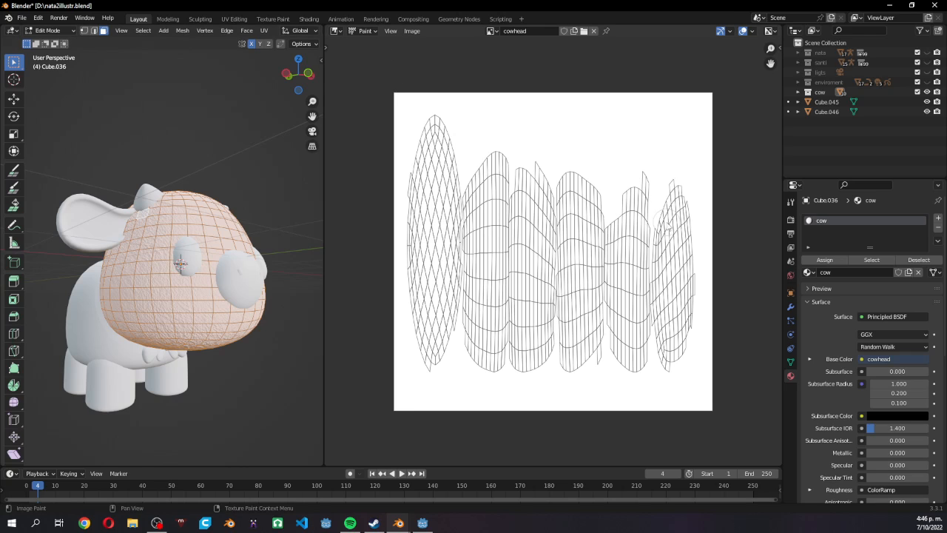
Step: Set the paint brush to a near-black brown and put the cow's head in Texture Paint mode
{"action": "key", "text": "n"}
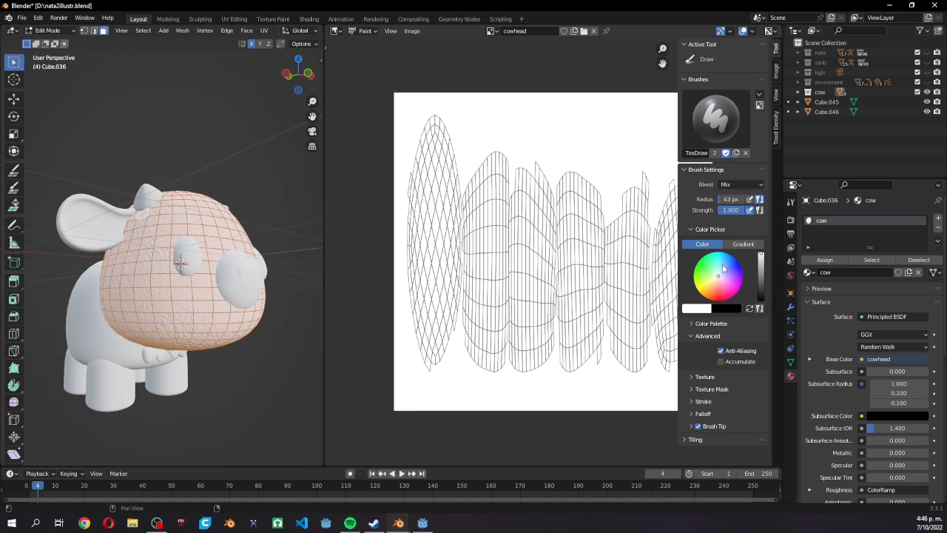
{"action": "mouse_move", "coordinate": [758, 287]}
{"action": "left_mouse_down"}
{"action": "mouse_move", "coordinate": [760, 299]}
{"action": "mouse_move", "coordinate": [718, 295]}
{"action": "mouse_move", "coordinate": [759, 300]}
{"action": "left_mouse_up"}
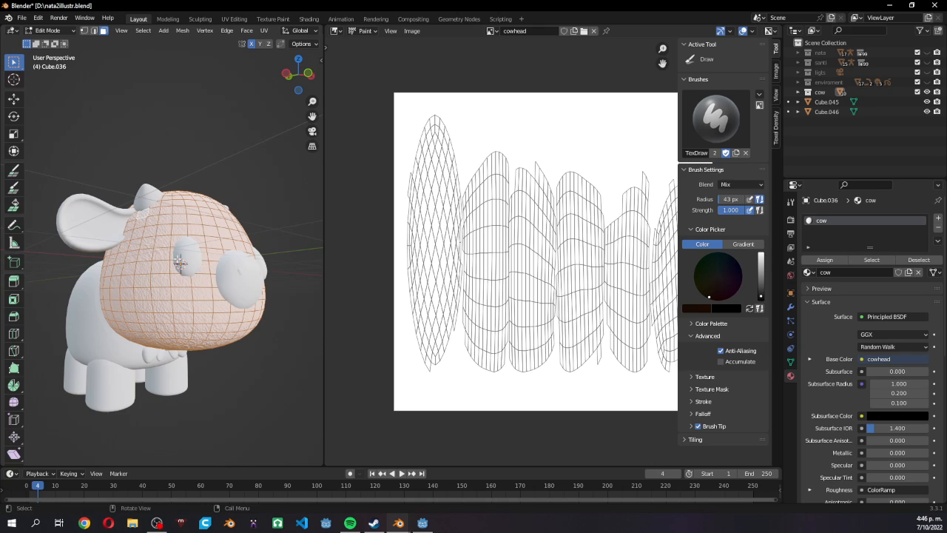
{"action": "key", "text": "ctrl+Tab"}
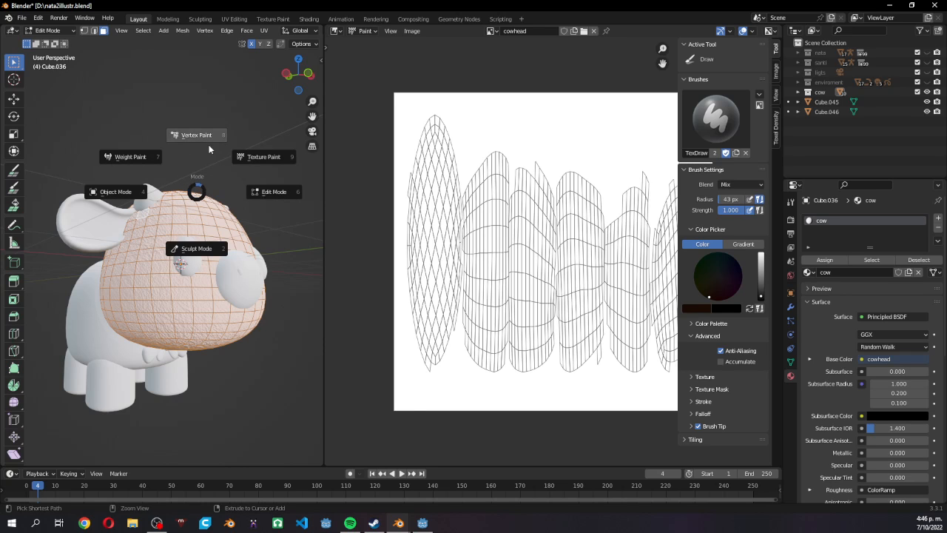
{"action": "left_click", "coordinate": [263, 157]}
{"action": "scroll", "coordinate": [210, 283], "scroll_direction": "up", "scroll_amount": 6}
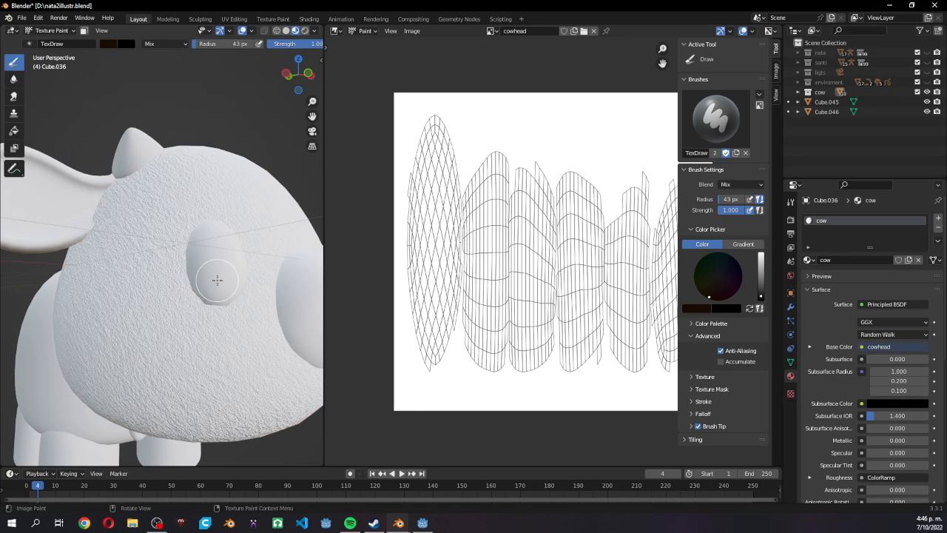
{"action": "scroll", "coordinate": [209, 283], "scroll_direction": "down", "scroll_amount": 6}
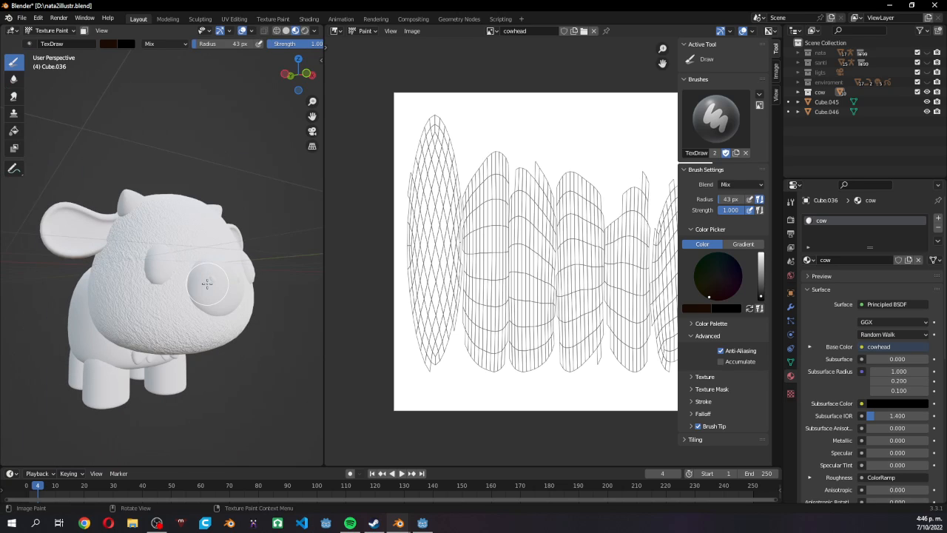
{"action": "mouse_move", "coordinate": [139, 244]}
{"action": "left_mouse_down"}
{"action": "mouse_move", "coordinate": [157, 275]}
{"action": "mouse_move", "coordinate": [140, 244]}
{"action": "mouse_move", "coordinate": [177, 260]}
{"action": "mouse_move", "coordinate": [152, 297]}
{"action": "mouse_move", "coordinate": [122, 247]}
{"action": "mouse_move", "coordinate": [166, 292]}
{"action": "mouse_move", "coordinate": [176, 259]}
{"action": "mouse_move", "coordinate": [139, 246]}
{"action": "left_mouse_up"}
{"action": "middle_click_drag", "start_coordinate": [139, 246], "coordinate": [202, 381]}
{"action": "key", "text": "ctrl+z"}
{"action": "key", "text": "ctrl+z"}
{"action": "key", "text": "ctrl+z"}
{"action": "key", "text": "ctrl+z"}
{"action": "key", "text": "ctrl+z"}
{"action": "key", "text": "ctrl+z"}
Step: Widen the 3D viewport and bring its stroke, falloff and masking paint settings into view
{"action": "middle_click_drag", "start_coordinate": [189, 363], "coordinate": [234, 357]}
{"action": "scroll", "coordinate": [289, 37], "scroll_direction": "right", "scroll_amount": 5}
{"action": "left_click_drag", "start_coordinate": [324, 74], "coordinate": [408, 74]}
{"action": "scroll", "coordinate": [344, 40], "scroll_direction": "right", "scroll_amount": 12}
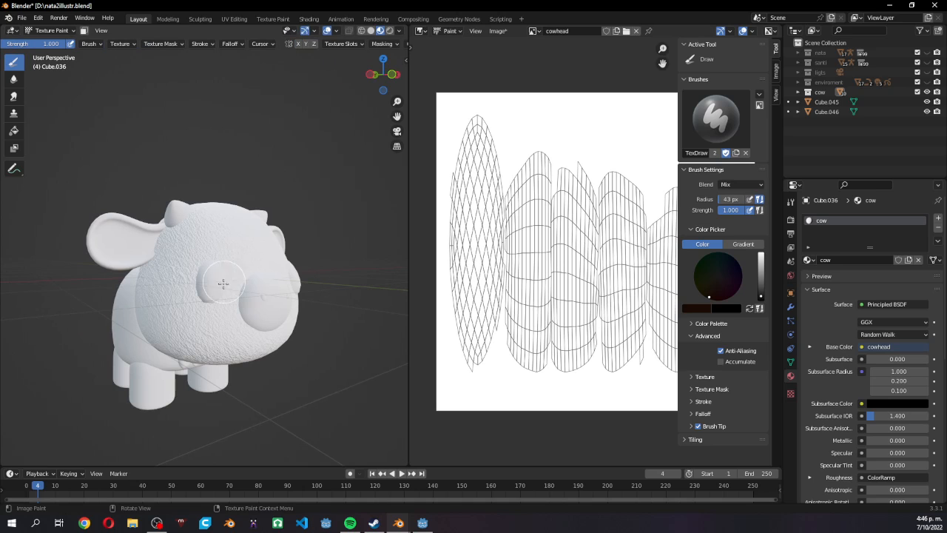
Step: Set the brush radius to 32 px and paint a dark oval patch on the head around the eye
{"action": "key", "text": "f"}
{"action": "left_click", "coordinate": [222, 320]}
{"action": "scroll", "coordinate": [242, 316], "scroll_direction": "up", "scroll_amount": 3}
{"action": "mouse_move", "coordinate": [201, 259]}
{"action": "left_mouse_down"}
{"action": "mouse_move", "coordinate": [243, 307]}
{"action": "mouse_move", "coordinate": [176, 321]}
{"action": "mouse_move", "coordinate": [215, 355]}
{"action": "mouse_move", "coordinate": [244, 281]}
{"action": "mouse_move", "coordinate": [159, 295]}
{"action": "mouse_move", "coordinate": [221, 291]}
{"action": "mouse_move", "coordinate": [201, 338]}
{"action": "mouse_move", "coordinate": [207, 326]}
{"action": "mouse_move", "coordinate": [246, 324]}
{"action": "mouse_move", "coordinate": [200, 363]}
{"action": "mouse_move", "coordinate": [249, 281]}
{"action": "left_mouse_up"}
{"action": "left_click_drag", "start_coordinate": [192, 262], "coordinate": [182, 274]}
Step: Examine the painted eye patch close up and from several angles around the cow
{"action": "middle_click_drag", "start_coordinate": [354, 323], "coordinate": [303, 349]}
{"action": "scroll", "coordinate": [321, 307], "scroll_direction": "down", "scroll_amount": 4}
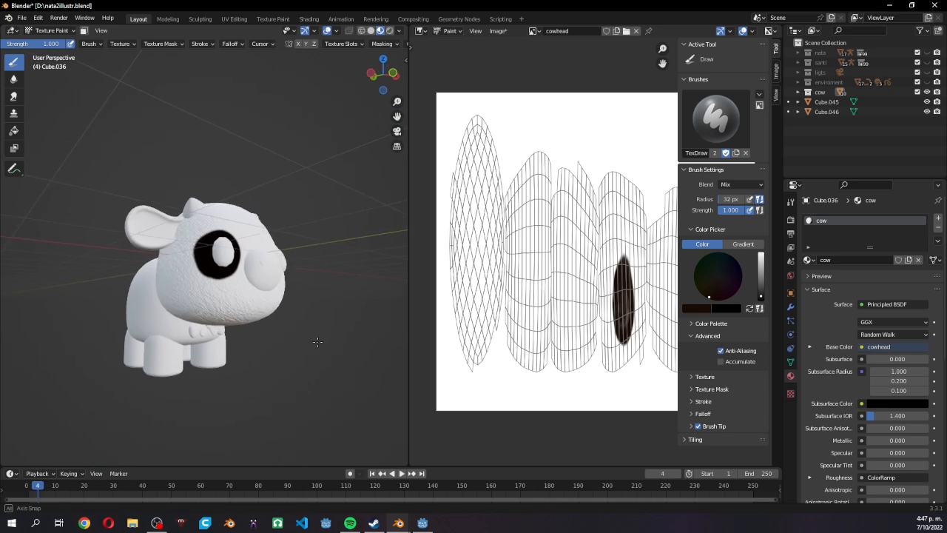
{"action": "scroll", "coordinate": [329, 308], "scroll_direction": "up", "scroll_amount": 3}
{"action": "scroll", "coordinate": [329, 307], "scroll_direction": "up", "scroll_amount": 4}
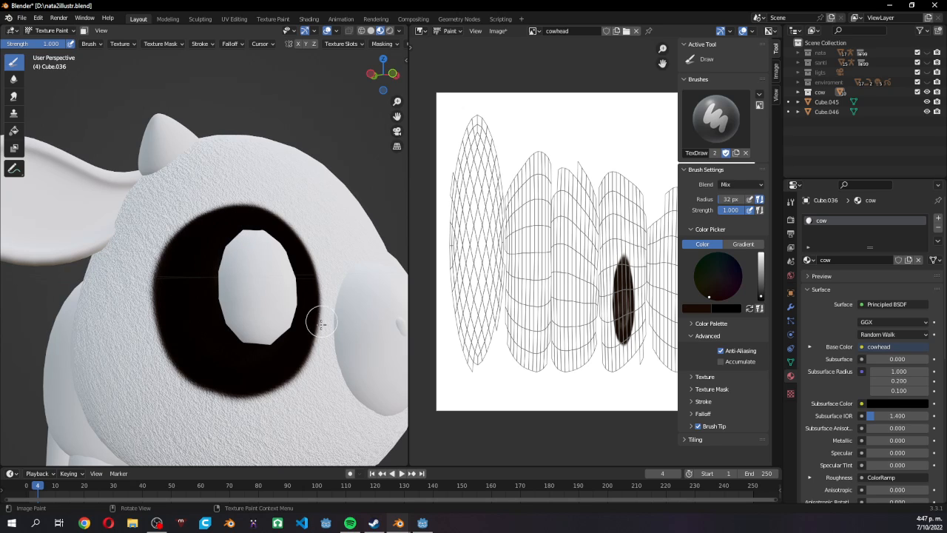
{"action": "scroll", "coordinate": [318, 332], "scroll_direction": "down", "scroll_amount": 6}
{"action": "mouse_move", "coordinate": [294, 383]}
{"action": "middle_mouse_down"}
{"action": "mouse_move", "coordinate": [259, 379]}
{"action": "mouse_move", "coordinate": [290, 363]}
{"action": "mouse_move", "coordinate": [248, 411]}
{"action": "mouse_move", "coordinate": [293, 384]}
{"action": "mouse_move", "coordinate": [288, 375]}
{"action": "middle_mouse_up"}
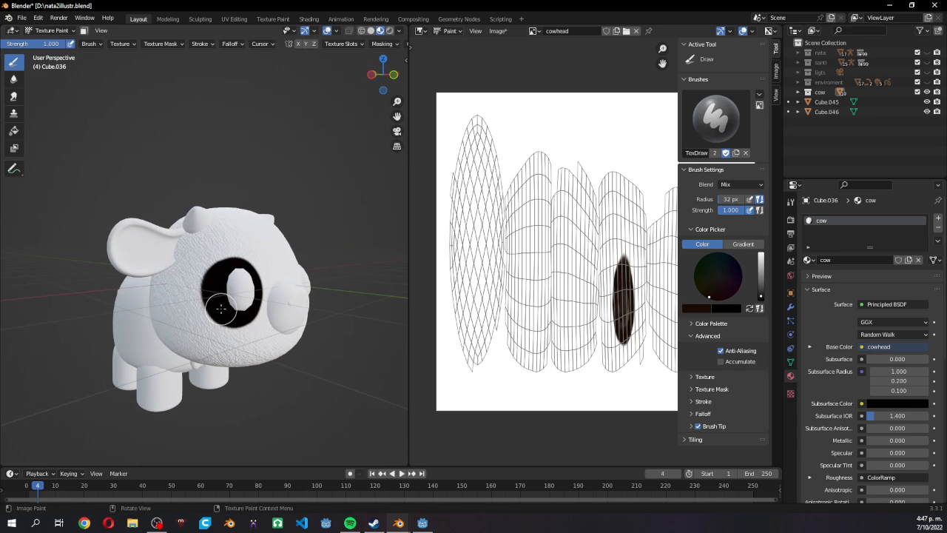
{"action": "mouse_move", "coordinate": [284, 264]}
{"action": "middle_mouse_down"}
{"action": "mouse_move", "coordinate": [283, 372]}
{"action": "mouse_move", "coordinate": [291, 383]}
{"action": "mouse_move", "coordinate": [304, 368]}
{"action": "mouse_move", "coordinate": [296, 385]}
{"action": "mouse_move", "coordinate": [273, 392]}
{"action": "mouse_move", "coordinate": [283, 376]}
{"action": "middle_mouse_up"}
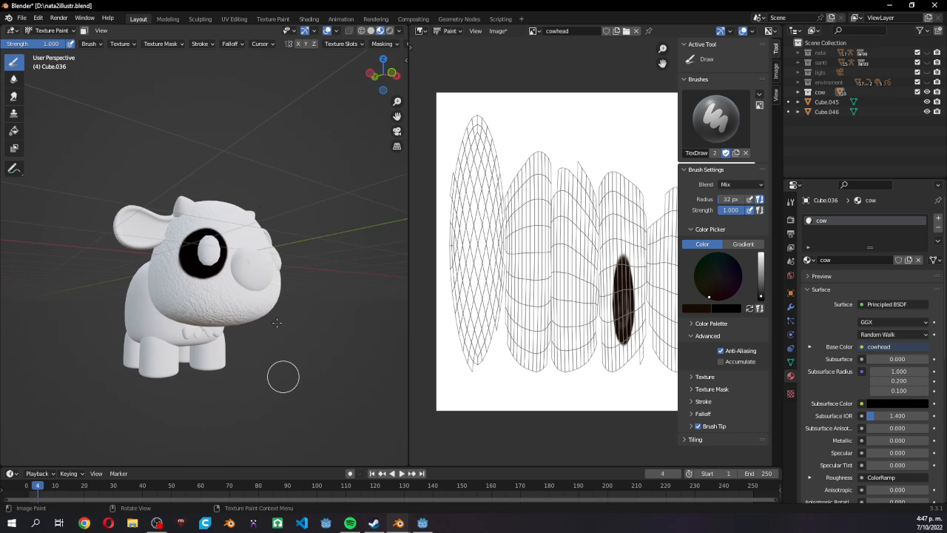
{"action": "middle_click_drag", "start_coordinate": [219, 311], "coordinate": [234, 275]}
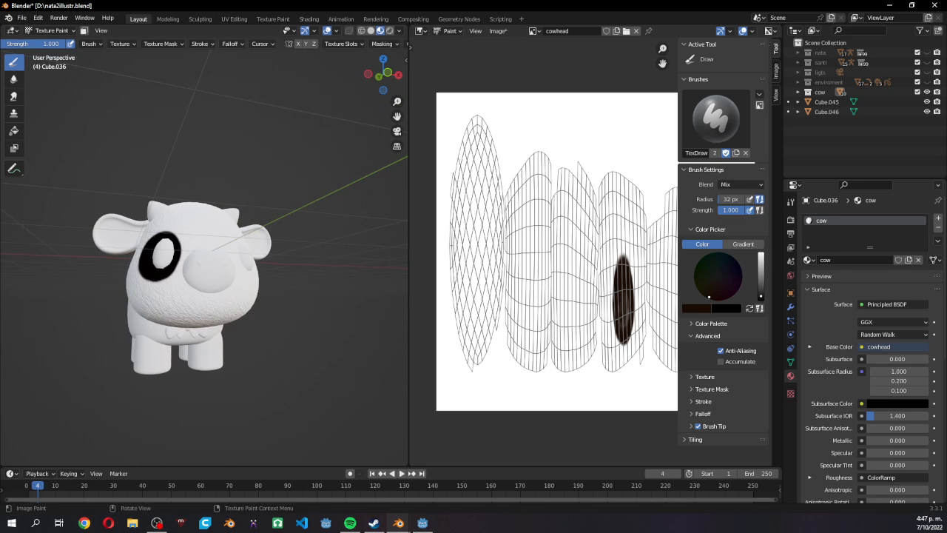
Step: Save the painted cowhead image to its existing file
{"action": "left_click", "coordinate": [156, 523]}
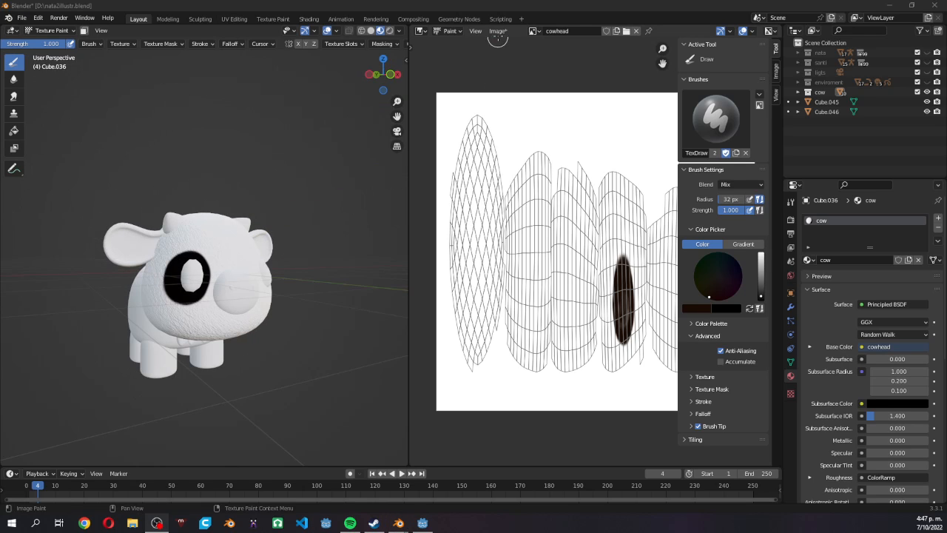
{"action": "left_click", "coordinate": [497, 33]}
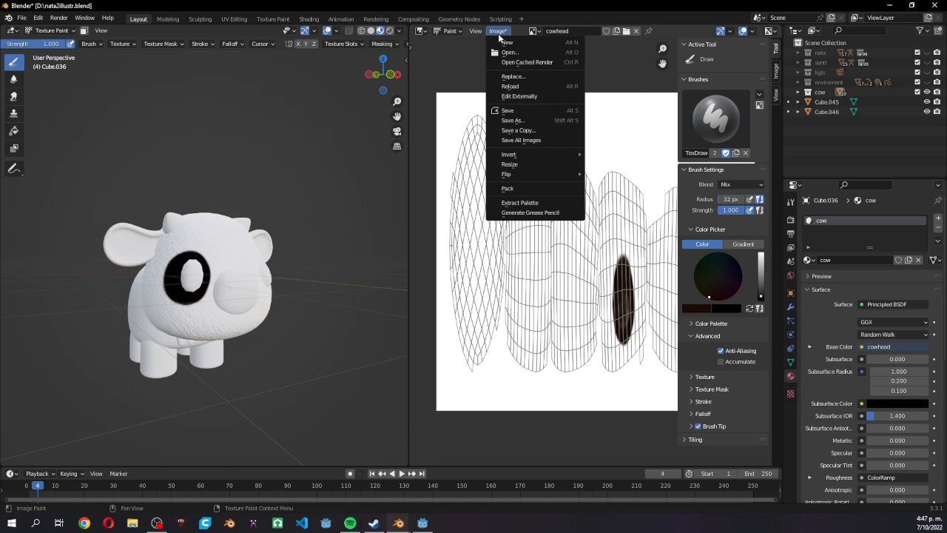
{"action": "left_click", "coordinate": [508, 110]}
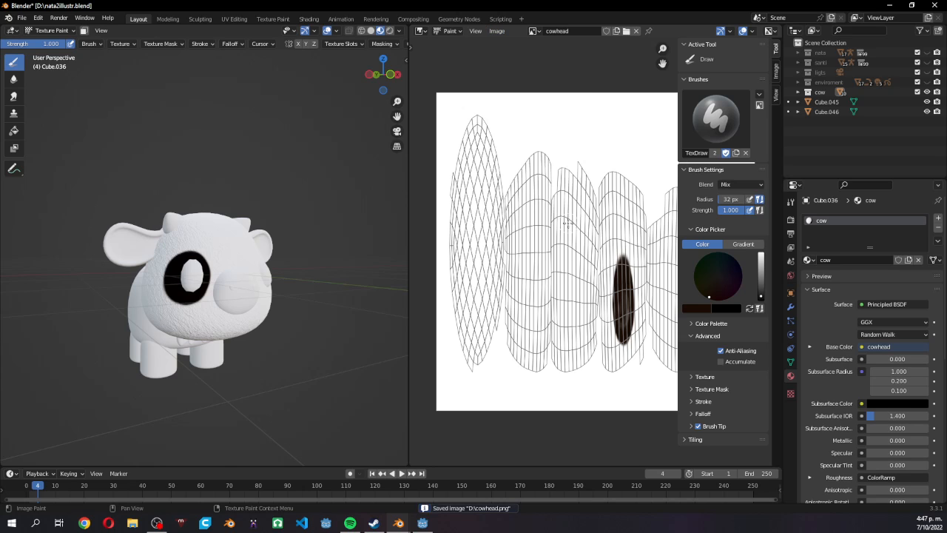
Step: Put the head back in Object Mode, select the cow's body and assign the existing cow material to it
{"action": "scroll", "coordinate": [568, 224], "scroll_direction": "down", "scroll_amount": 2}
{"action": "scroll", "coordinate": [568, 223], "scroll_direction": "up", "scroll_amount": 2}
{"action": "middle_click_drag", "start_coordinate": [210, 289], "coordinate": [181, 315]}
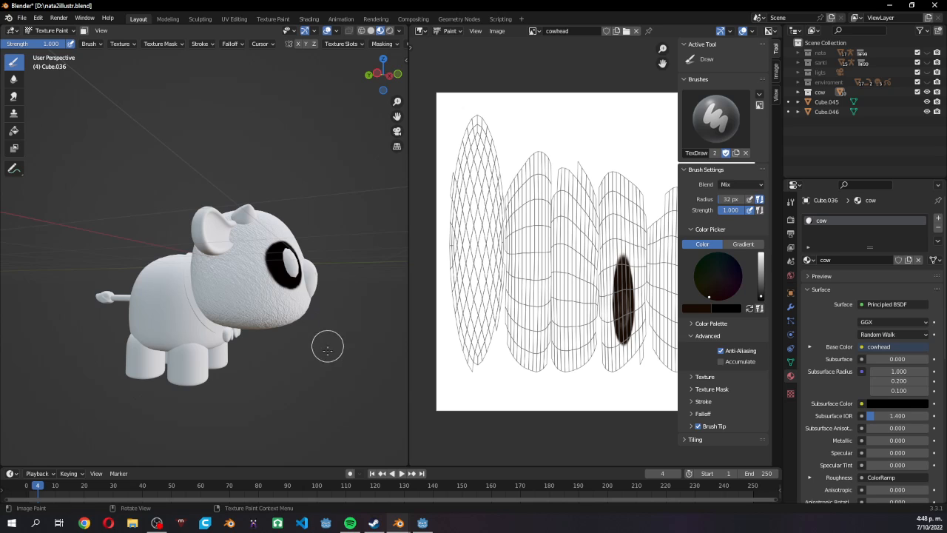
{"action": "key", "text": "ctrl+Tab"}
{"action": "left_click", "coordinate": [275, 353]}
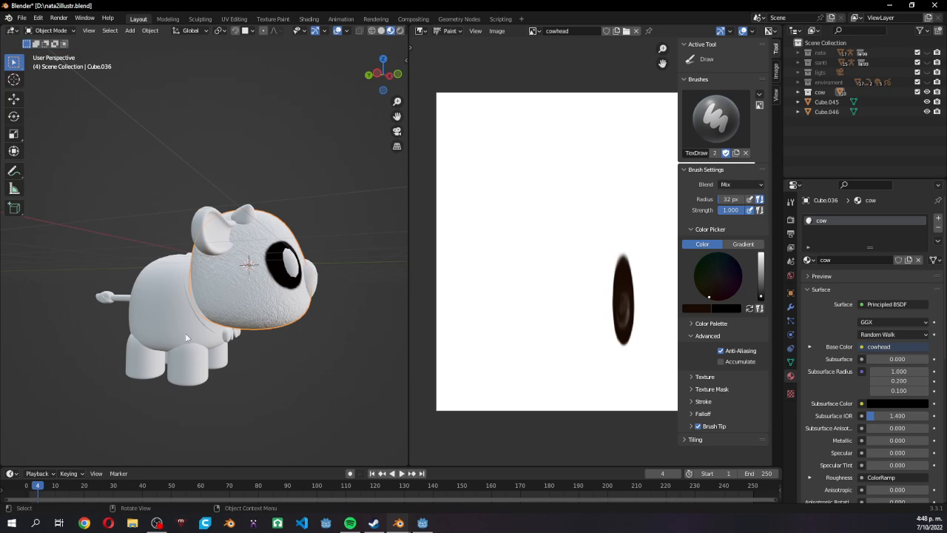
{"action": "left_click", "coordinate": [204, 354]}
{"action": "mouse_move", "coordinate": [255, 353]}
{"action": "middle_mouse_down"}
{"action": "mouse_move", "coordinate": [273, 357]}
{"action": "mouse_move", "coordinate": [259, 357]}
{"action": "middle_mouse_up"}
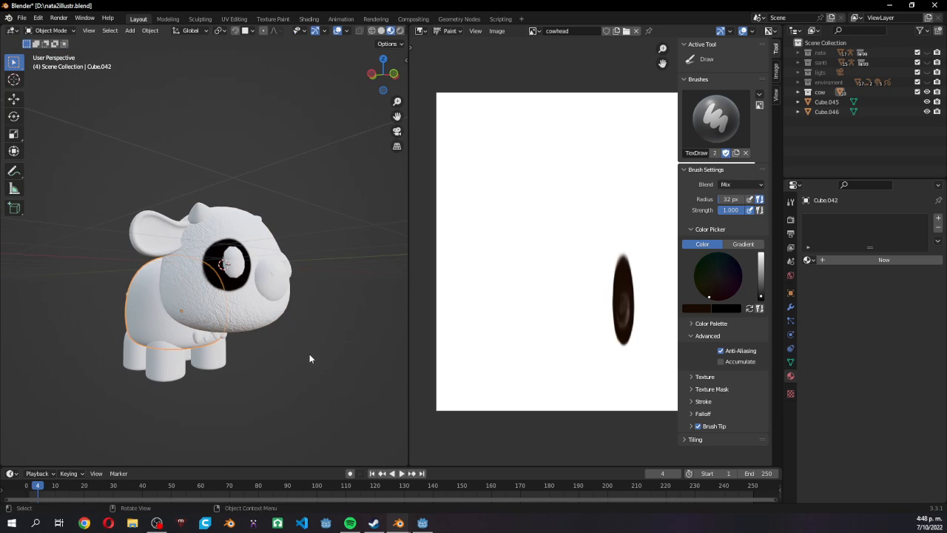
{"action": "left_click", "coordinate": [808, 260]}
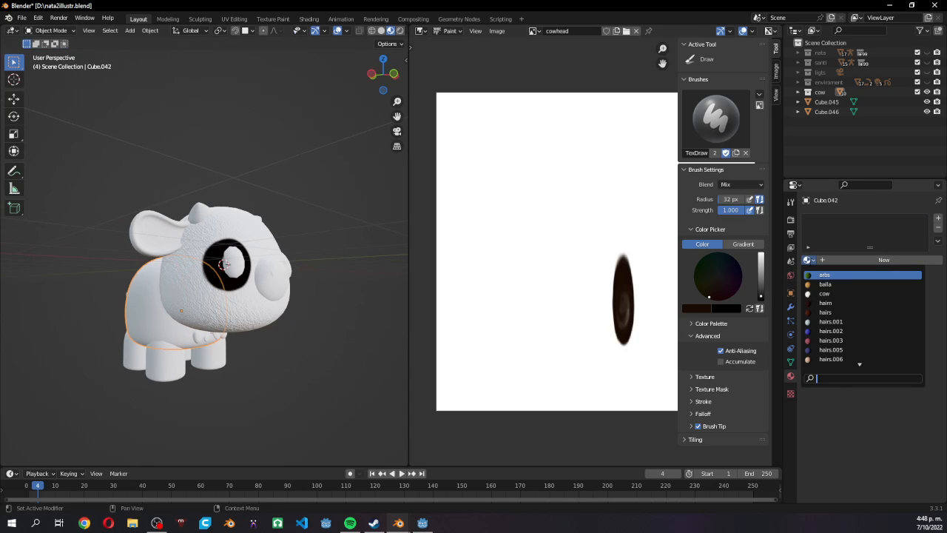
{"action": "left_click", "coordinate": [824, 294]}
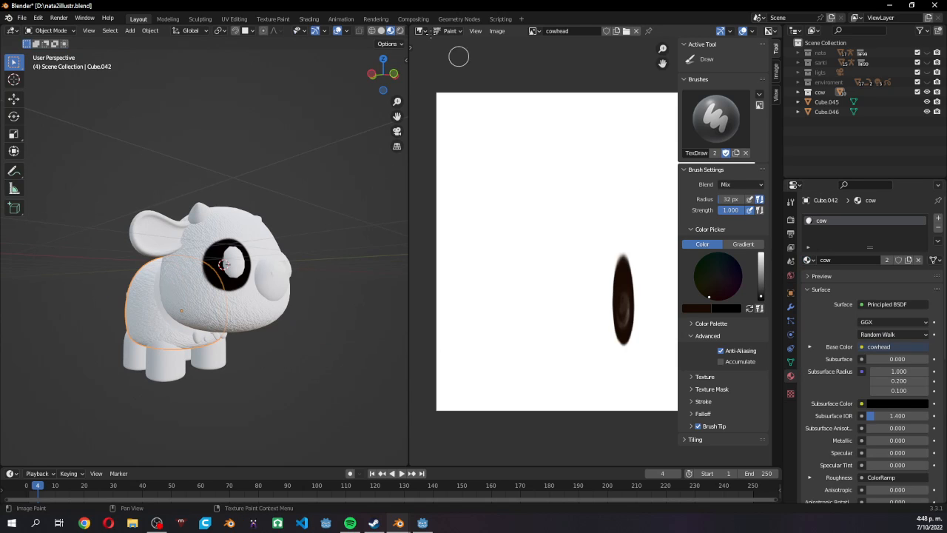
Step: Display the Shader Editor and make a single-user copy of the cow material for the body
{"action": "left_click", "coordinate": [420, 30]}
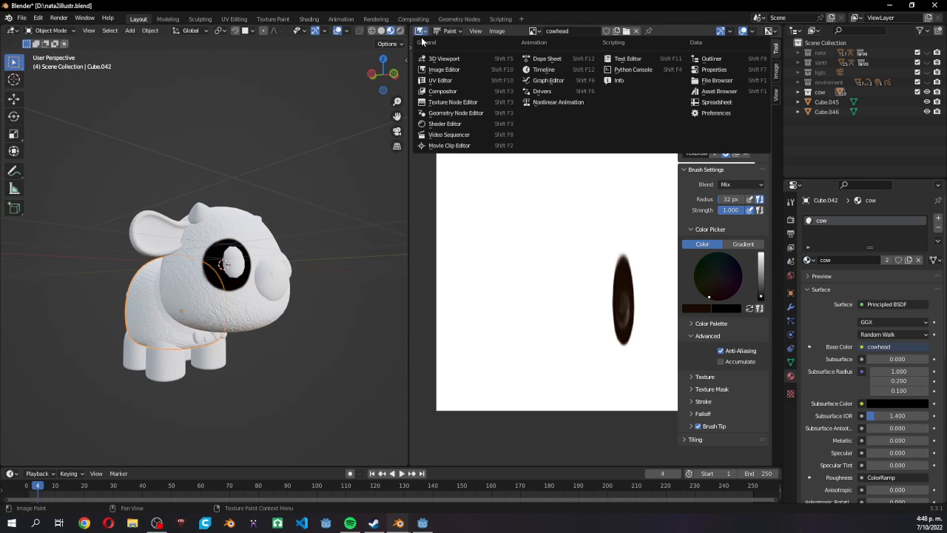
{"action": "left_click", "coordinate": [436, 124]}
{"action": "scroll", "coordinate": [550, 259], "scroll_direction": "down", "scroll_amount": 6}
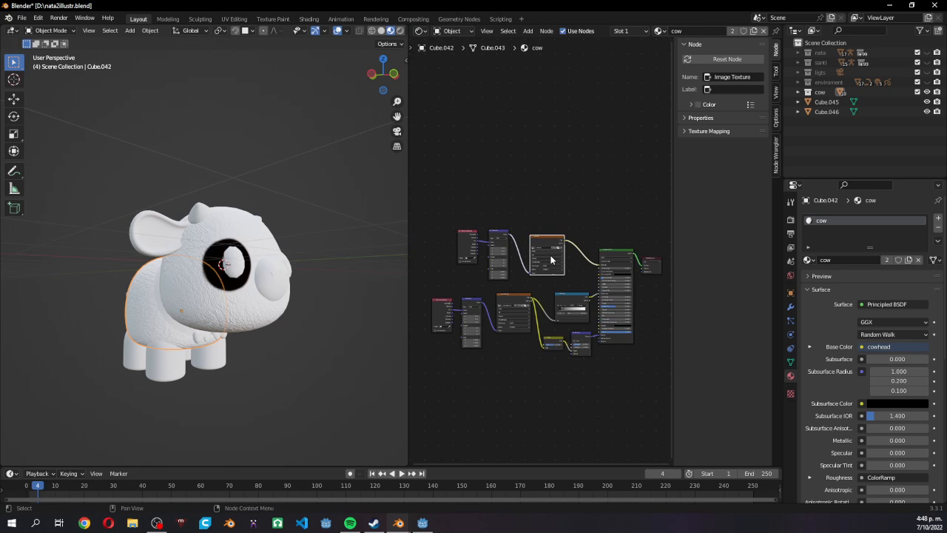
{"action": "left_click", "coordinate": [909, 260]}
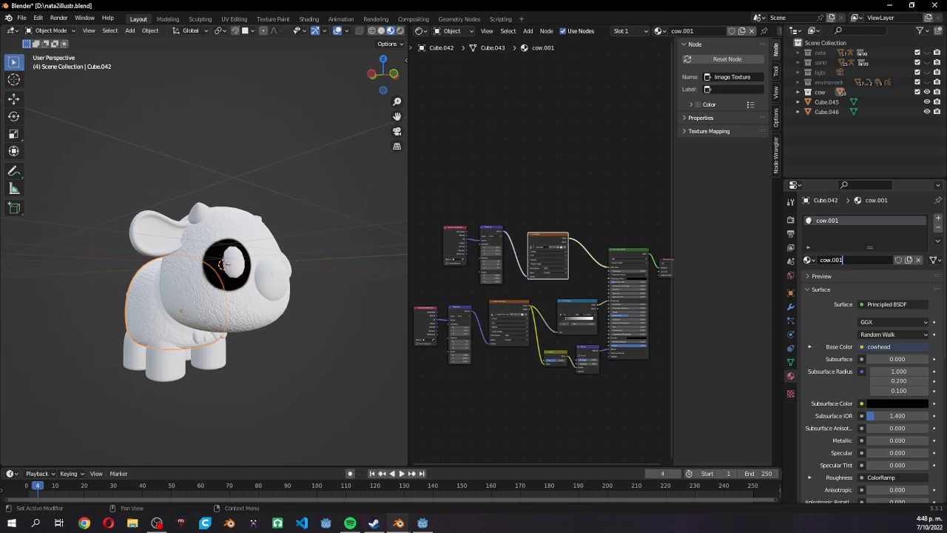
Step: Rename the body's copied material cow.panza and replace its cowhead image with a new blank white 1024 px image named panza
{"action": "type", "text": "anza"}
{"action": "key", "text": "Return"}
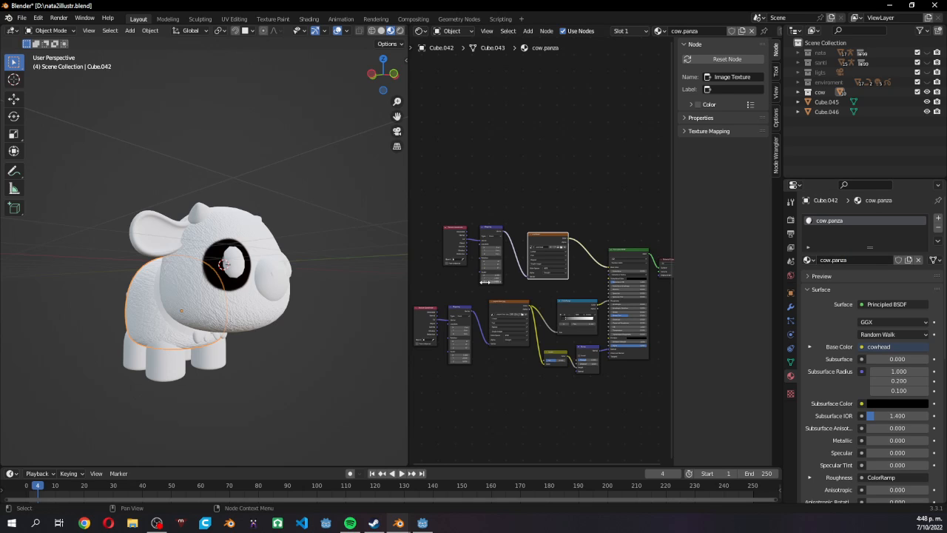
{"action": "scroll", "coordinate": [536, 256], "scroll_direction": "up", "scroll_amount": 8}
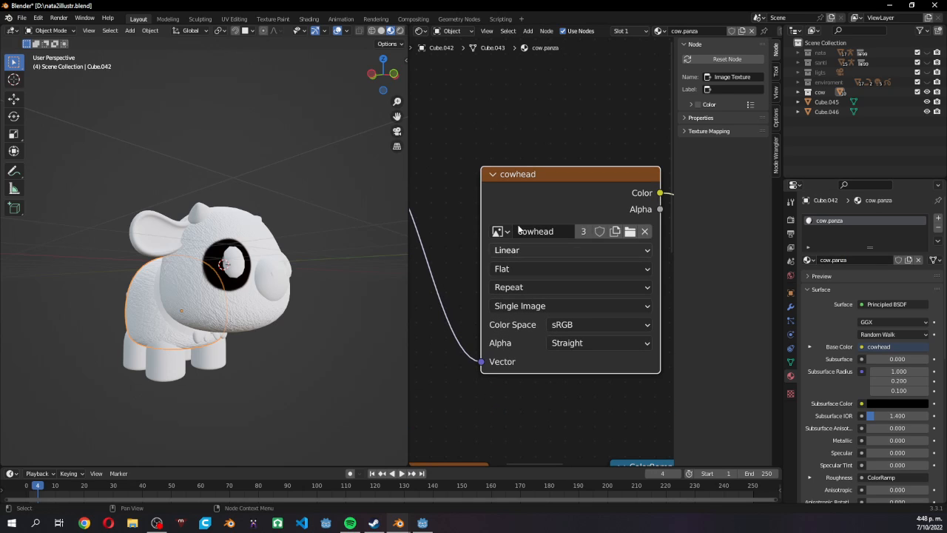
{"action": "middle_click_drag", "start_coordinate": [139, 293], "coordinate": [344, 345]}
{"action": "middle_click_drag", "start_coordinate": [284, 338], "coordinate": [384, 314]}
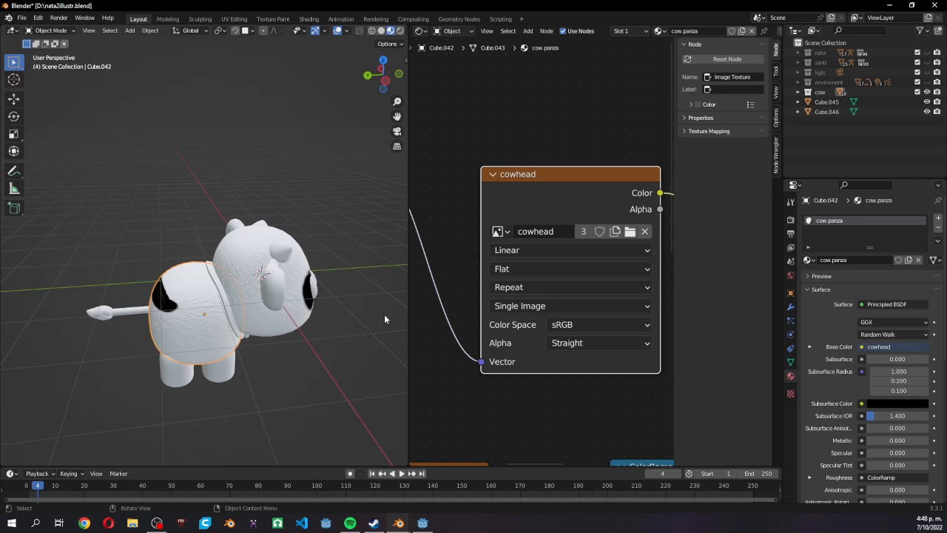
{"action": "left_click", "coordinate": [645, 232]}
{"action": "left_click", "coordinate": [545, 231]}
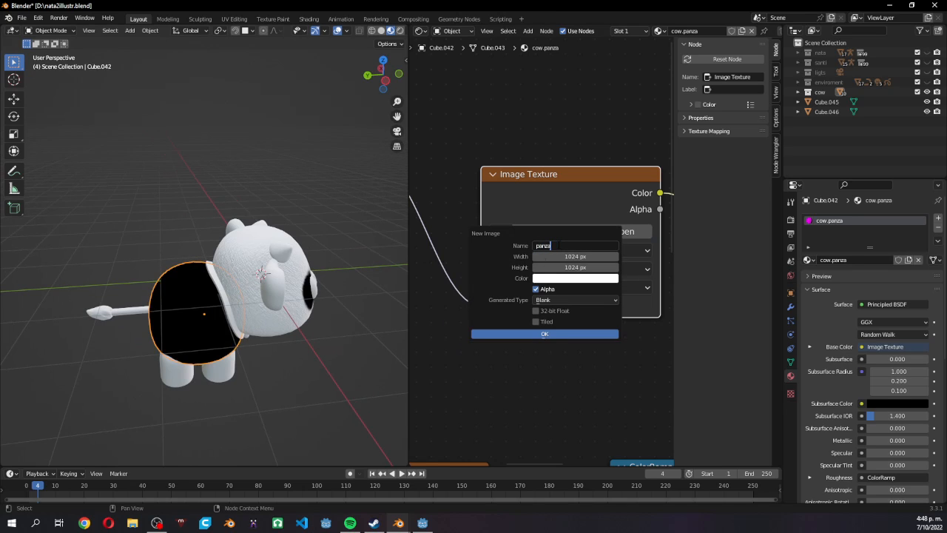
{"action": "type", "text": "panza"}
{"action": "left_click", "coordinate": [545, 334]}
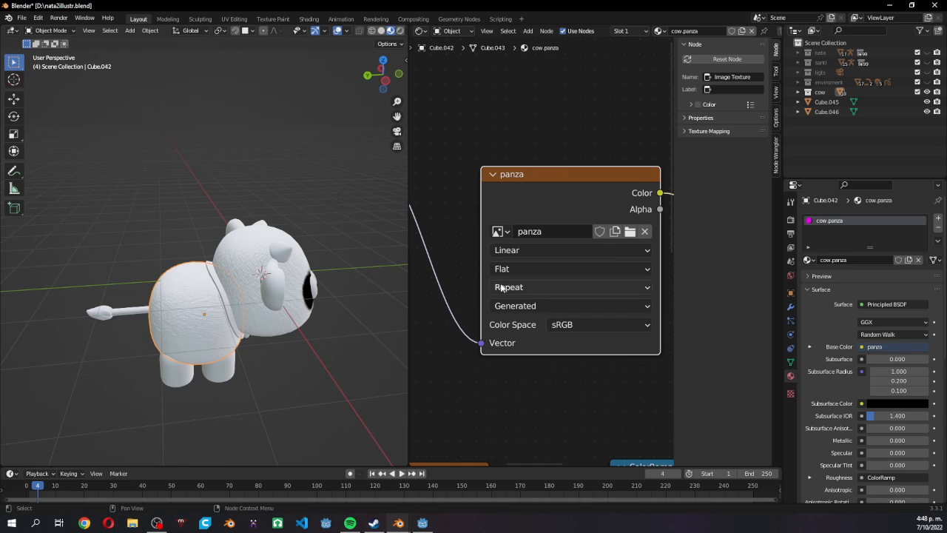
Step: Show the panza image in the Image Editor and save it as panza.png on the D: drive
{"action": "middle_click_drag", "start_coordinate": [400, 272], "coordinate": [222, 281]}
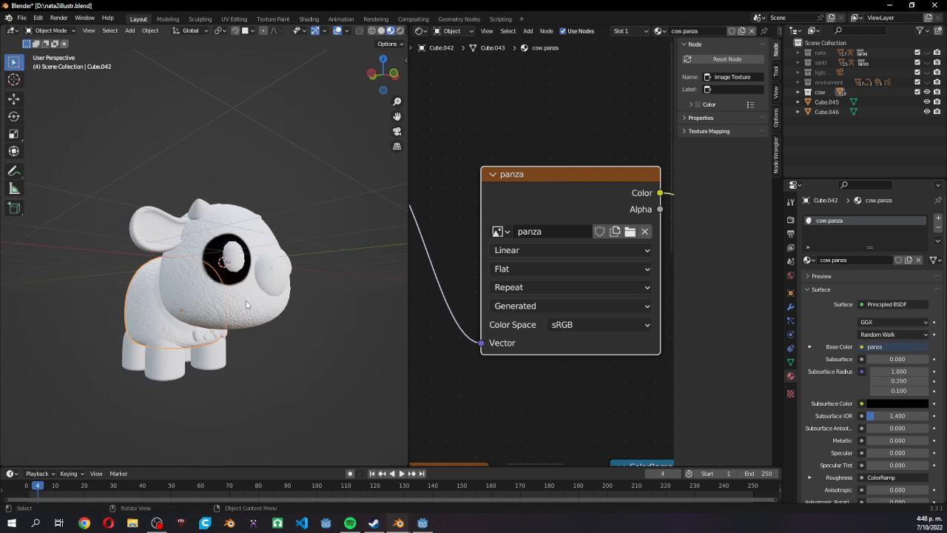
{"action": "left_click", "coordinate": [421, 32]}
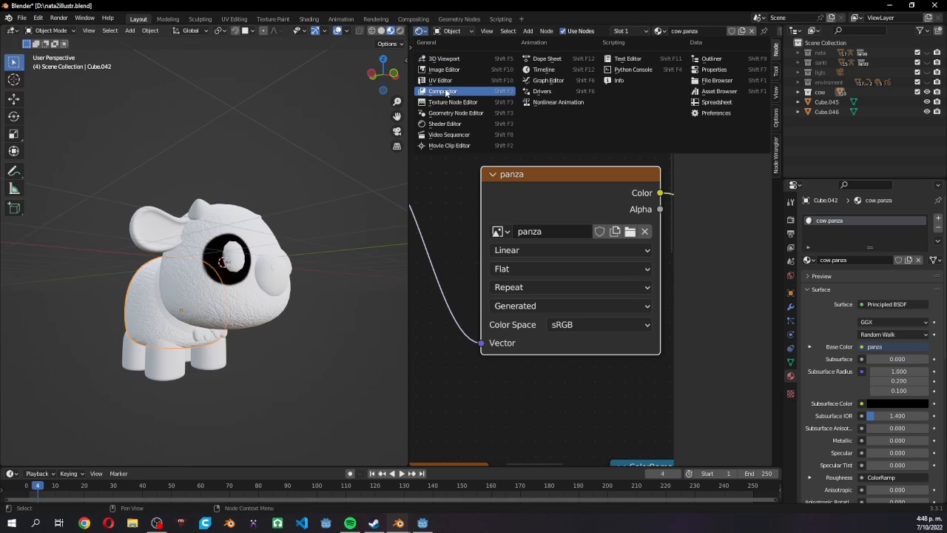
{"action": "left_click", "coordinate": [447, 72]}
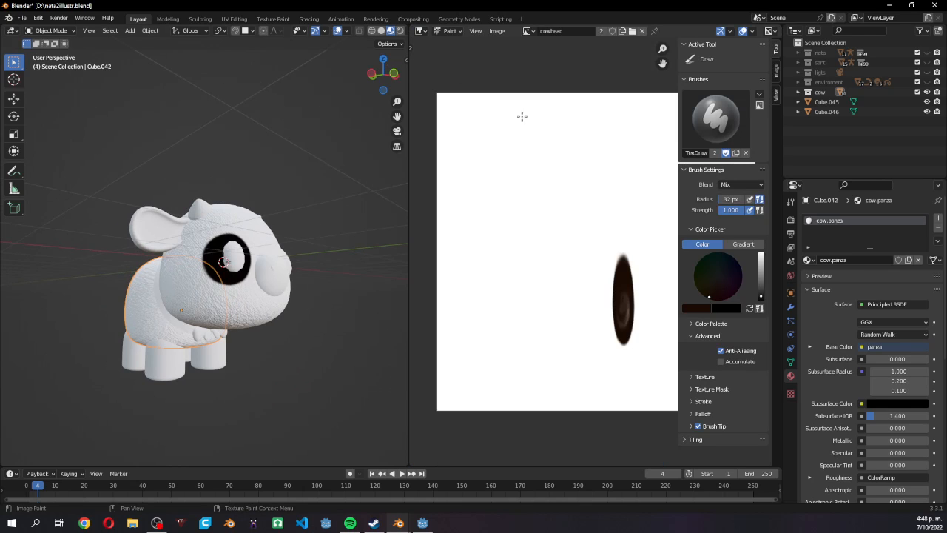
{"action": "left_click", "coordinate": [528, 31]}
{"action": "left_click", "coordinate": [562, 72]}
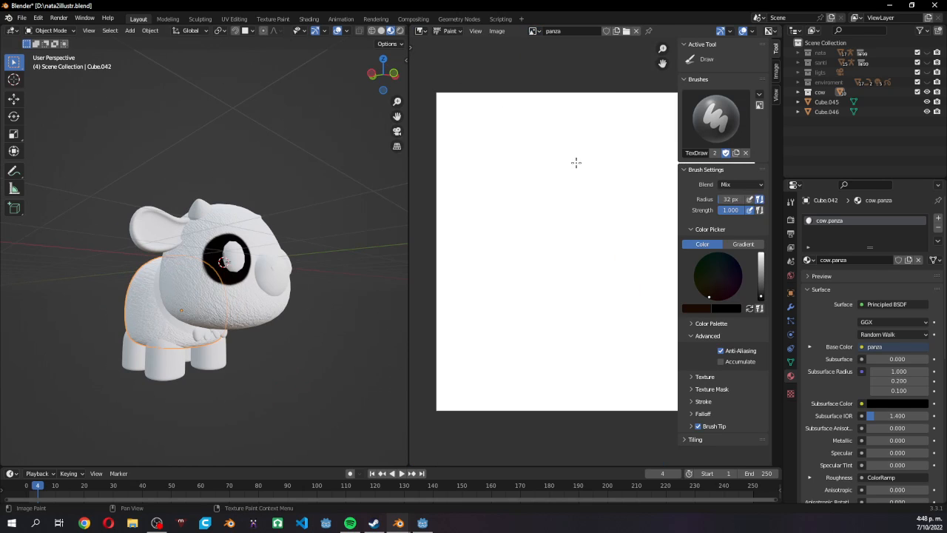
{"action": "scroll", "coordinate": [575, 159], "scroll_direction": "down", "scroll_amount": 4}
{"action": "left_click", "coordinate": [491, 32]}
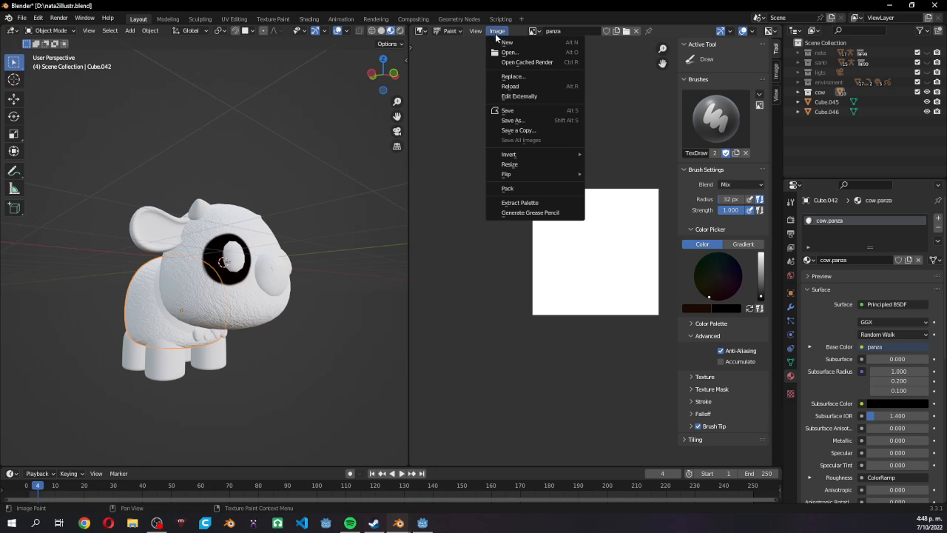
{"action": "left_click", "coordinate": [519, 113]}
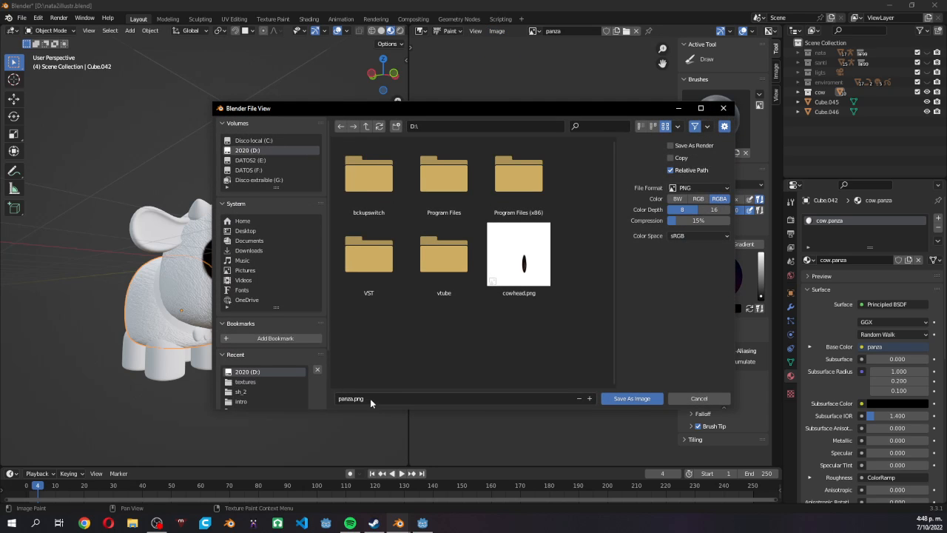
{"action": "left_click", "coordinate": [633, 398]}
{"action": "scroll", "coordinate": [574, 262], "scroll_direction": "up", "scroll_amount": 3}
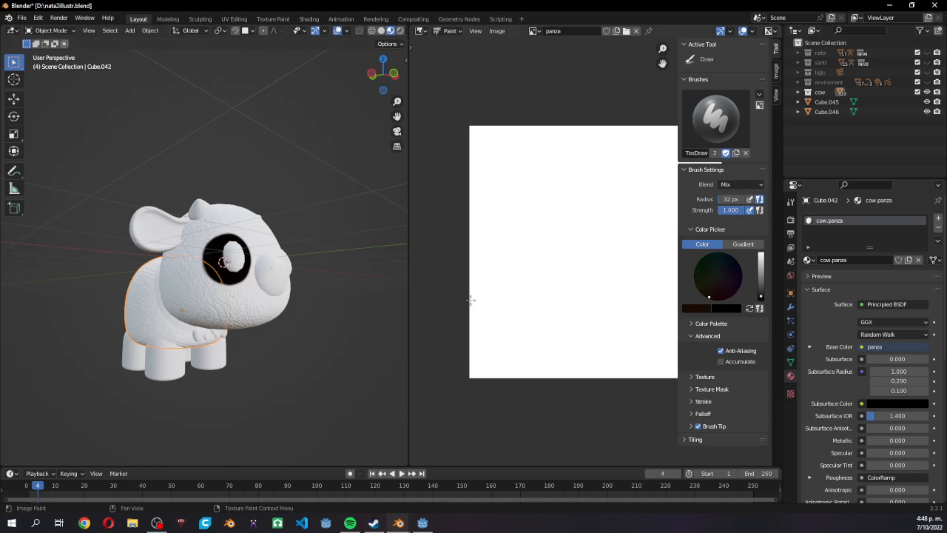
{"action": "key", "text": "Tab"}
{"action": "key", "text": "Tab"}
{"action": "middle_click_drag", "start_coordinate": [251, 338], "coordinate": [301, 294]}
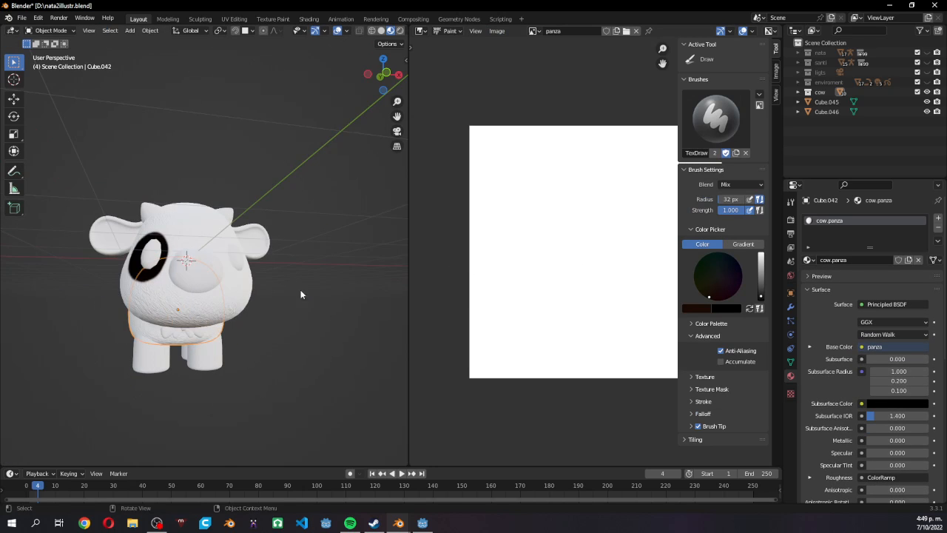
{"action": "middle_click_drag", "start_coordinate": [273, 244], "coordinate": [327, 264]}
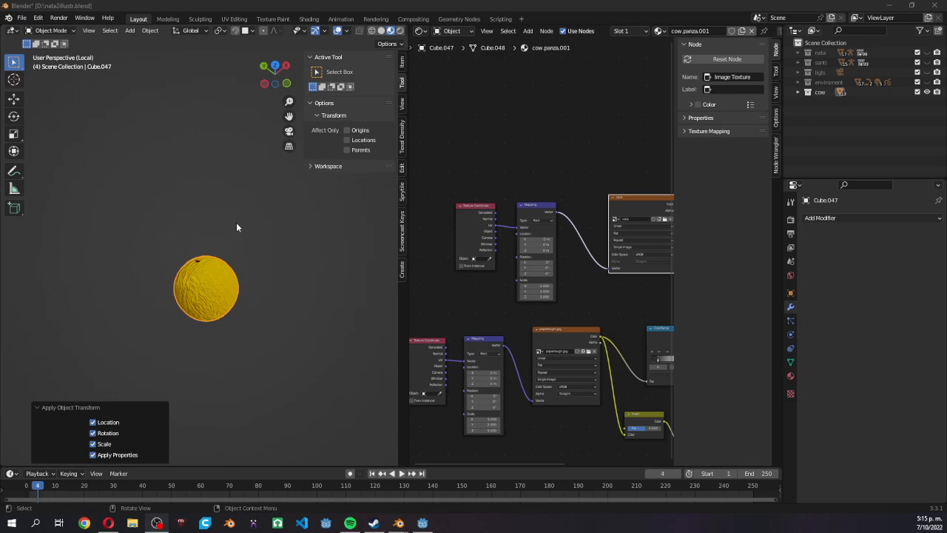
Step: Switch the yellow sphere to Texture Paint mode and paint a brown patch on its side
{"action": "scroll", "coordinate": [237, 281], "scroll_direction": "up", "scroll_amount": 3}
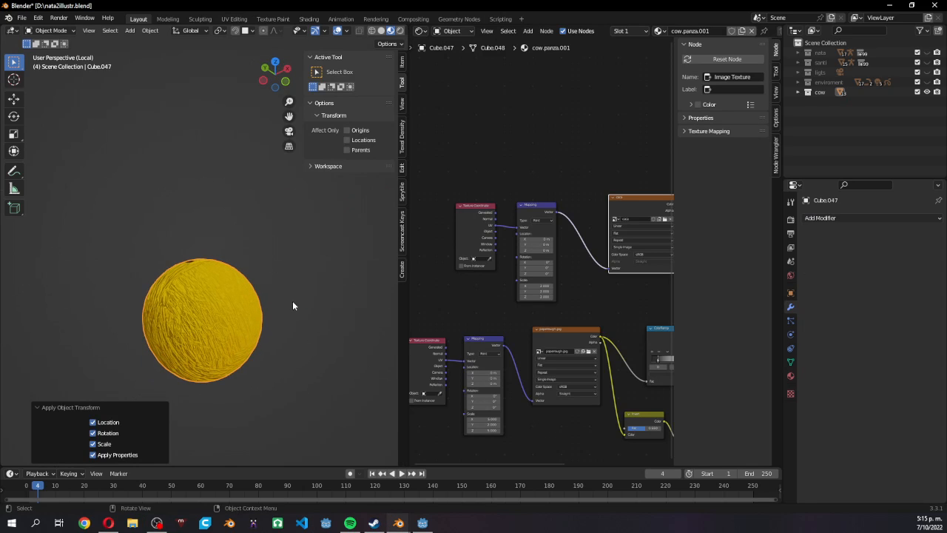
{"action": "middle_click_drag", "start_coordinate": [290, 319], "coordinate": [223, 329]}
{"action": "key", "text": "KP_1"}
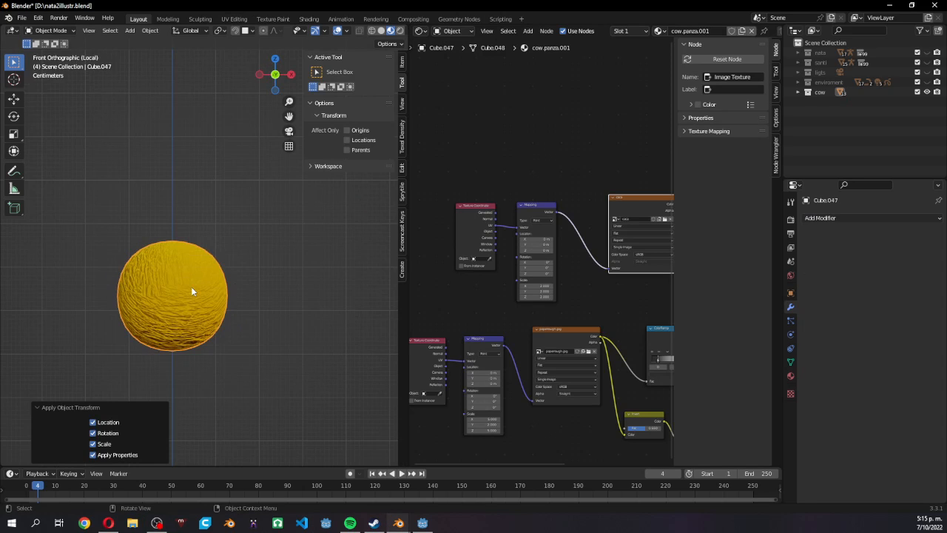
{"action": "middle_click_drag", "start_coordinate": [191, 286], "coordinate": [233, 320]}
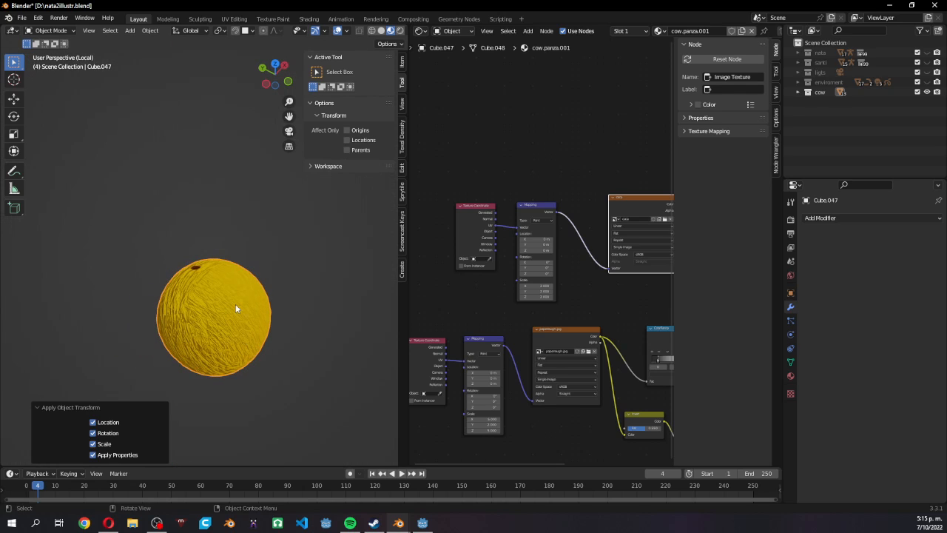
{"action": "left_click", "coordinate": [188, 271]}
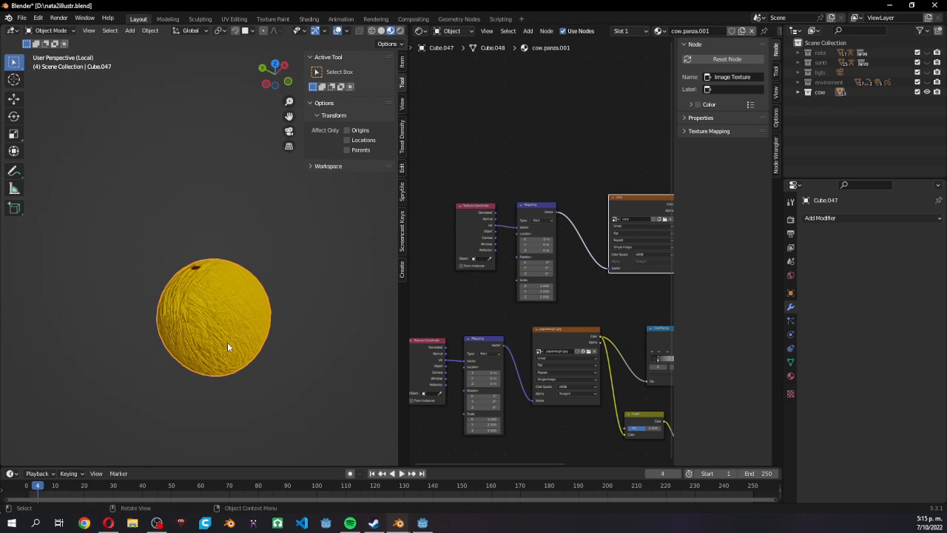
{"action": "key", "text": "ctrl+Tab"}
{"action": "left_click", "coordinate": [303, 308]}
{"action": "mouse_move", "coordinate": [226, 338]}
{"action": "left_mouse_down"}
{"action": "mouse_move", "coordinate": [200, 380]}
{"action": "mouse_move", "coordinate": [217, 351]}
{"action": "mouse_move", "coordinate": [187, 353]}
{"action": "left_mouse_up"}
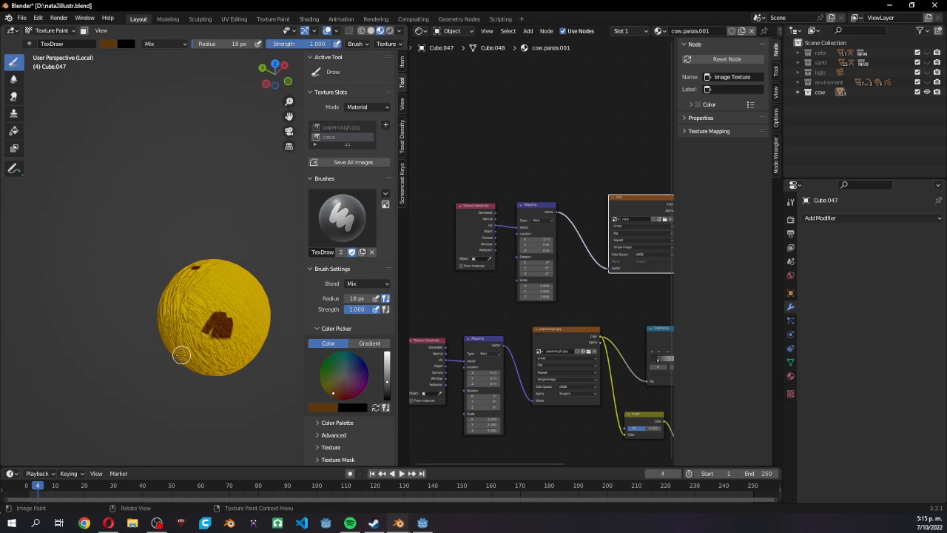
{"action": "mouse_move", "coordinate": [185, 354]}
{"action": "middle_mouse_down"}
{"action": "mouse_move", "coordinate": [170, 363]}
{"action": "mouse_move", "coordinate": [191, 359]}
{"action": "middle_mouse_up"}
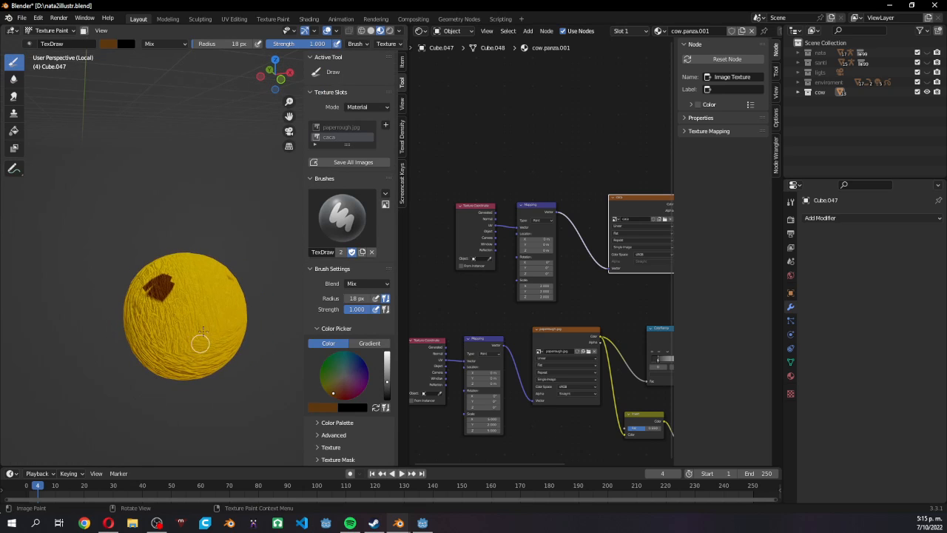
Step: Show the caca image in the Image Editor and examine the sphere's UV layout over the paint in Edit Mode
{"action": "left_click", "coordinate": [422, 31]}
{"action": "left_click", "coordinate": [473, 69]}
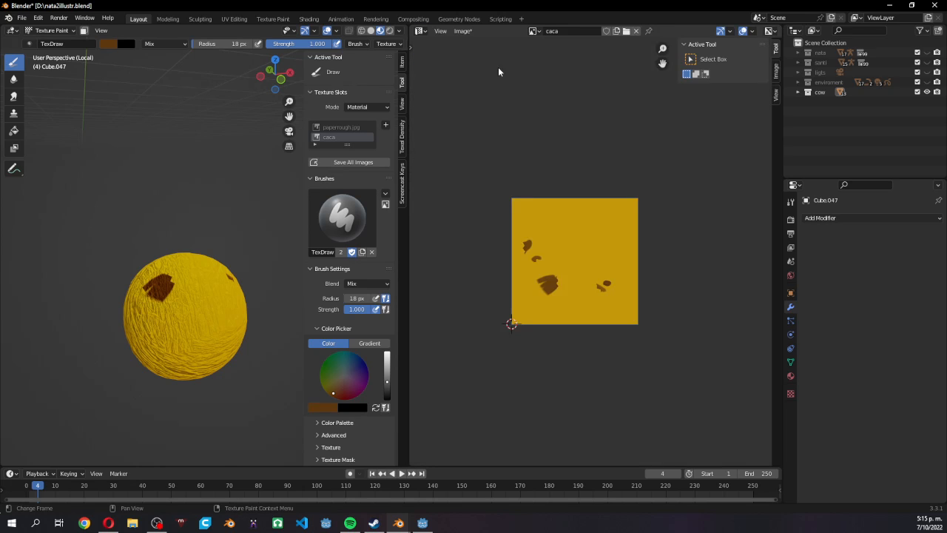
{"action": "key", "text": "Tab"}
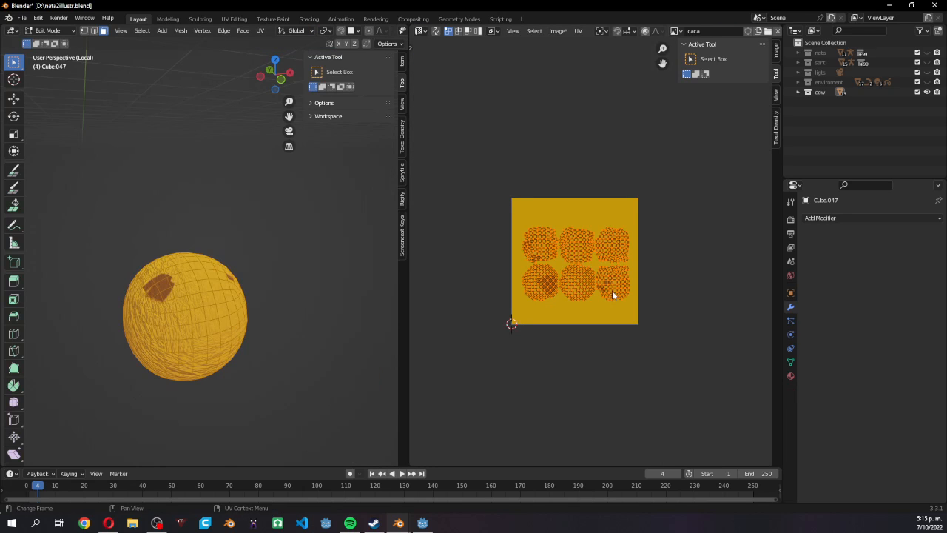
{"action": "scroll", "coordinate": [616, 285], "scroll_direction": "up", "scroll_amount": 2}
{"action": "middle_click_drag", "start_coordinate": [617, 281], "coordinate": [626, 256], "text": "ctrl"}
{"action": "middle_click_drag", "start_coordinate": [601, 304], "coordinate": [645, 260], "text": "shift"}
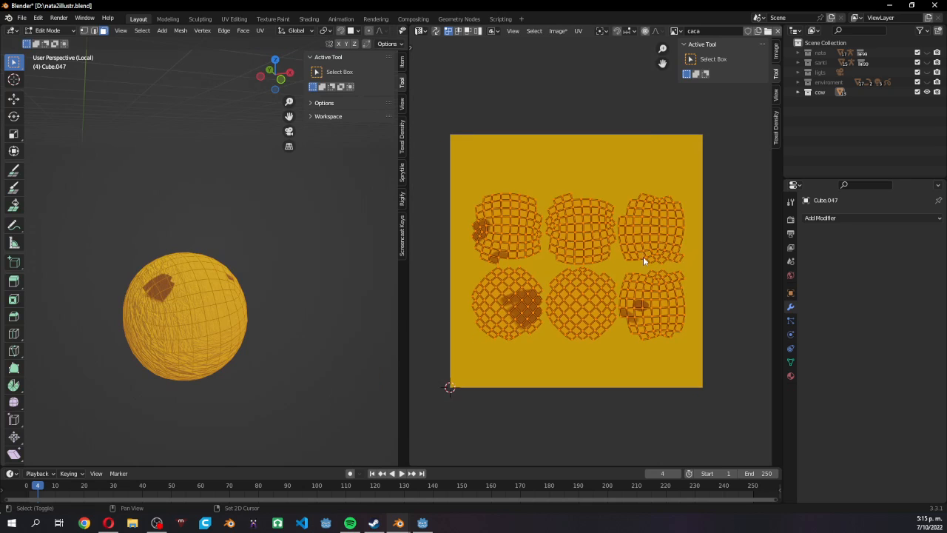
{"action": "middle_click_drag", "start_coordinate": [193, 346], "coordinate": [206, 336]}
Step: Return the sphere to Texture Paint mode and save the painted caca image
{"action": "key", "text": "ctrl+Tab"}
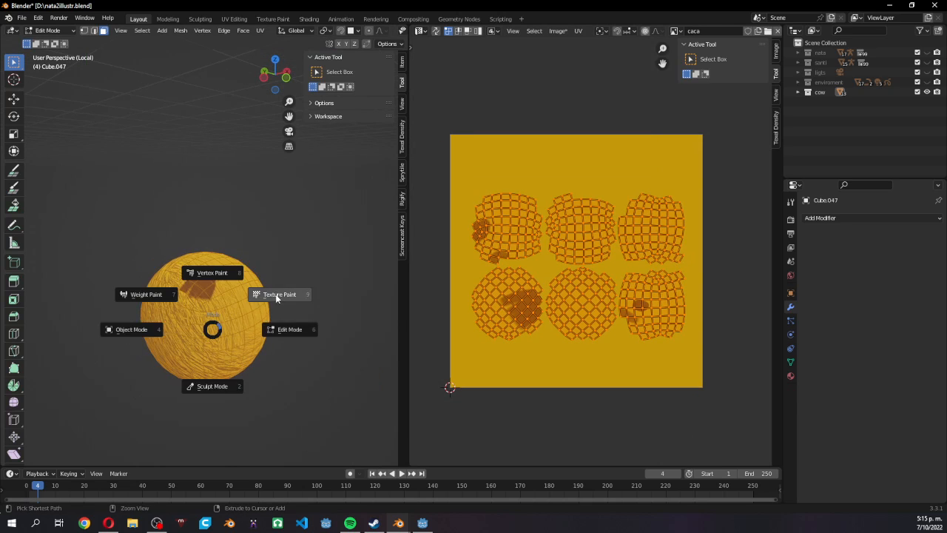
{"action": "left_click", "coordinate": [216, 332]}
{"action": "left_click", "coordinate": [203, 337]}
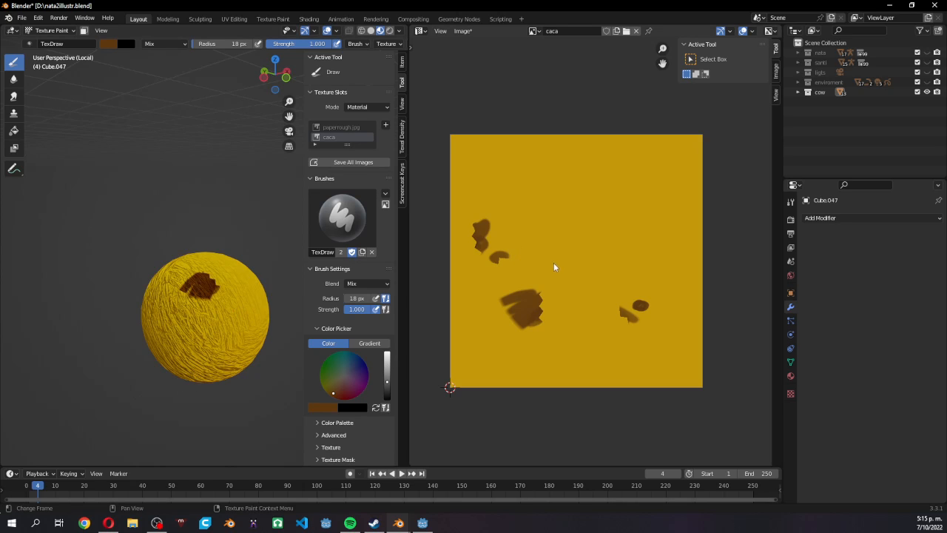
{"action": "key", "text": "alt+s"}
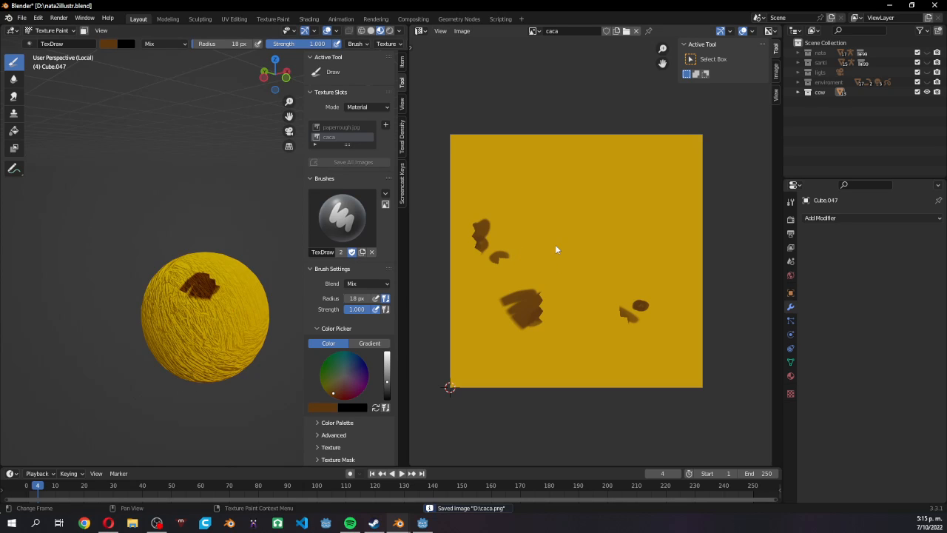
Step: Display the Shader Editor and set the X, Y and Z scale of the caca texture's Mapping node to 1
{"action": "left_click", "coordinate": [422, 31]}
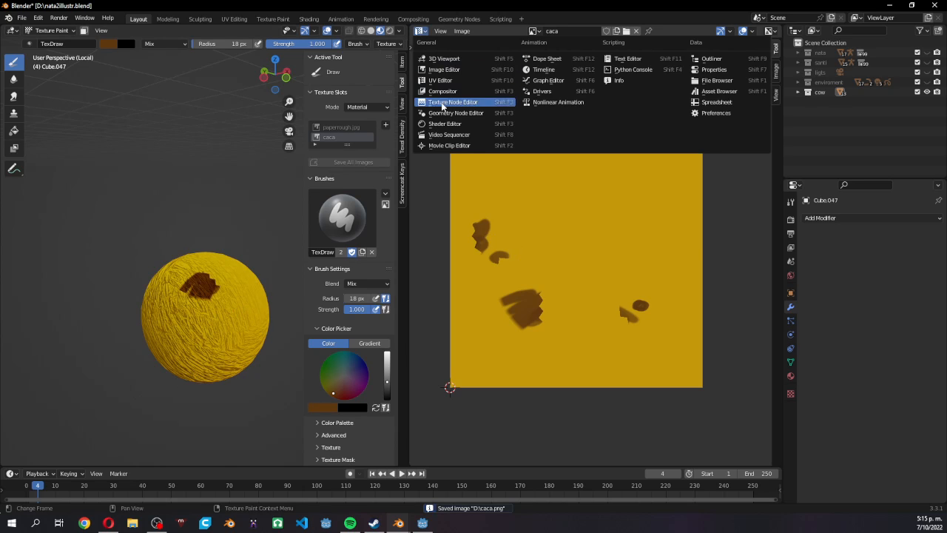
{"action": "left_click", "coordinate": [445, 124]}
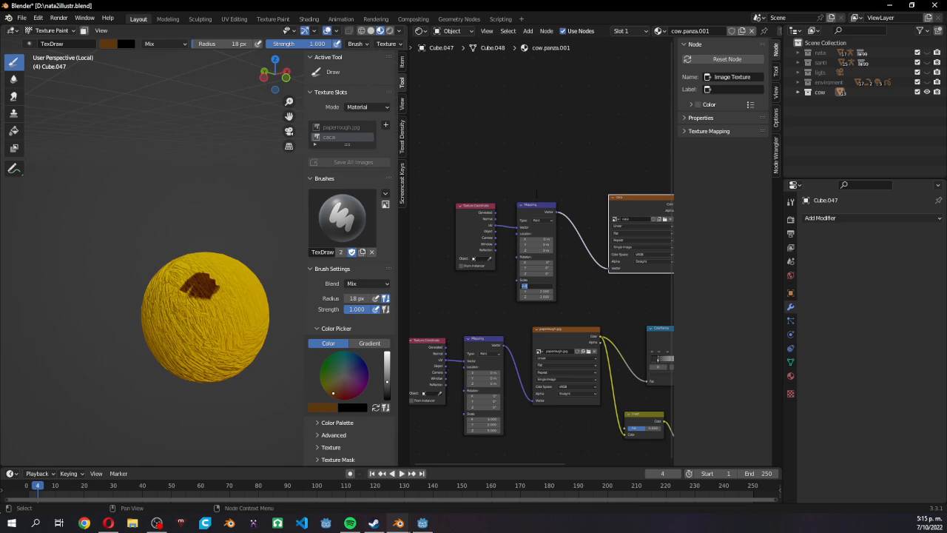
{"action": "scroll", "coordinate": [540, 237], "scroll_direction": "up", "scroll_amount": 6}
{"action": "left_click", "coordinate": [547, 345]}
{"action": "type", "text": "1"}
{"action": "left_click", "coordinate": [545, 361]}
{"action": "type", "text": "1"}
{"action": "left_click", "coordinate": [544, 376]}
{"action": "type", "text": "1"}
{"action": "key", "text": "Return"}
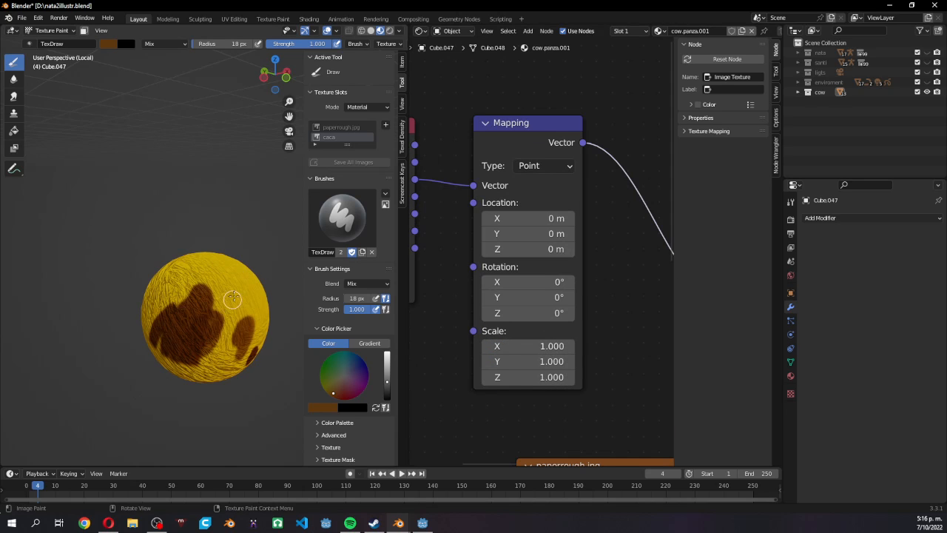
Step: Paint a round brown spot on another side of the yellow sphere
{"action": "middle_click_drag", "start_coordinate": [238, 281], "coordinate": [155, 291]}
{"action": "left_click_drag", "start_coordinate": [154, 292], "coordinate": [157, 298]}
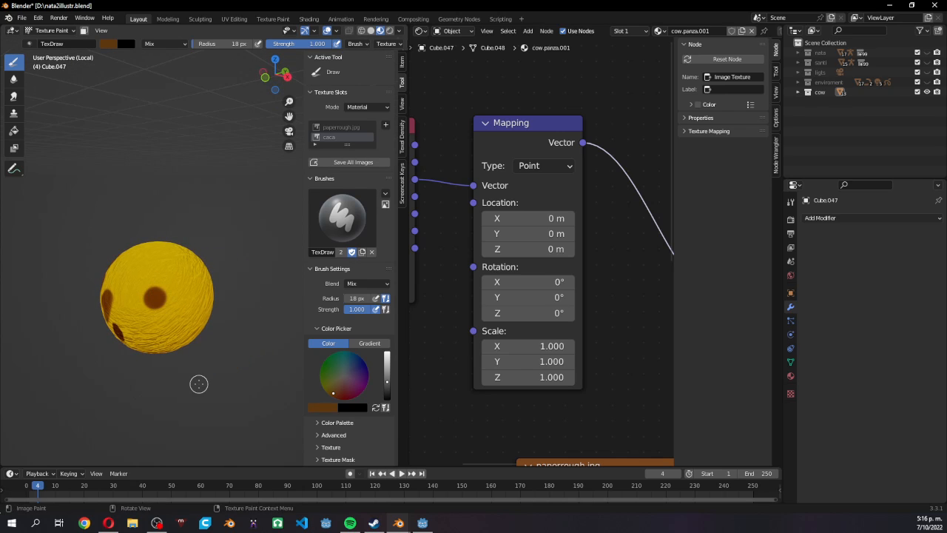
Step: Set the Y scale of the paperrough.jpg texture's Mapping node to 4
{"action": "middle_click_drag", "start_coordinate": [642, 332], "coordinate": [577, 320]}
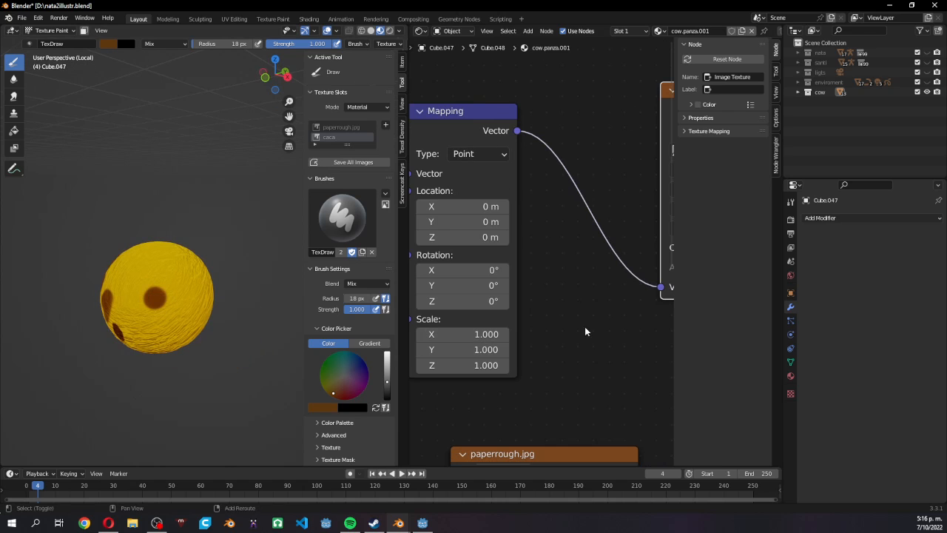
{"action": "scroll", "coordinate": [586, 330], "scroll_direction": "down", "scroll_amount": 6}
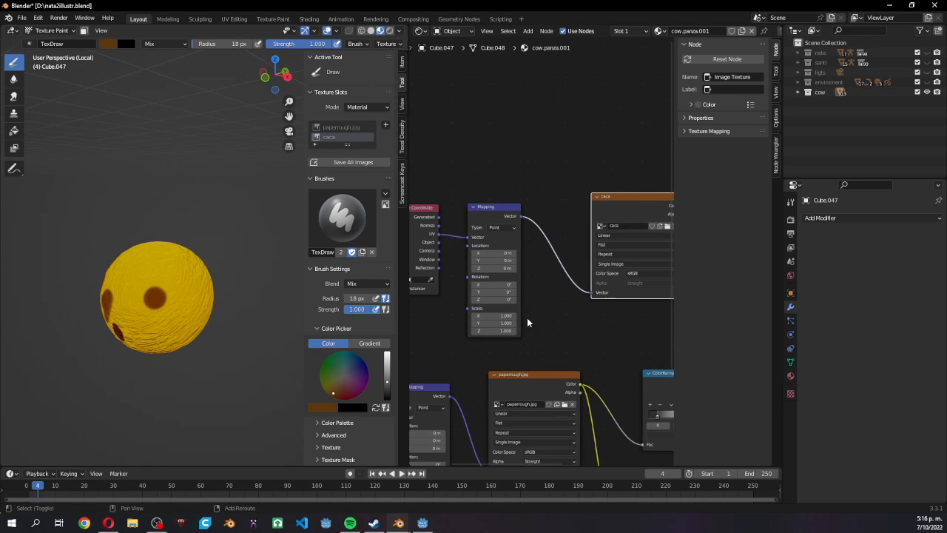
{"action": "scroll", "coordinate": [529, 321], "scroll_direction": "up", "scroll_amount": 5}
{"action": "middle_click_drag", "start_coordinate": [577, 288], "coordinate": [579, 246]}
{"action": "scroll", "coordinate": [580, 246], "scroll_direction": "down", "scroll_amount": 5}
{"action": "middle_click_drag", "start_coordinate": [562, 429], "coordinate": [545, 385], "text": "shift"}
{"action": "left_click", "coordinate": [503, 388]}
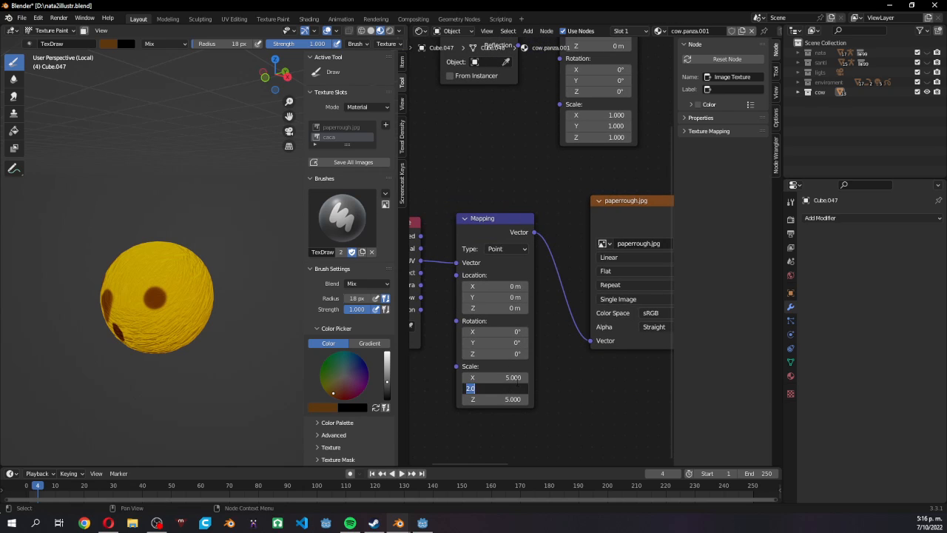
{"action": "key", "text": "Return"}
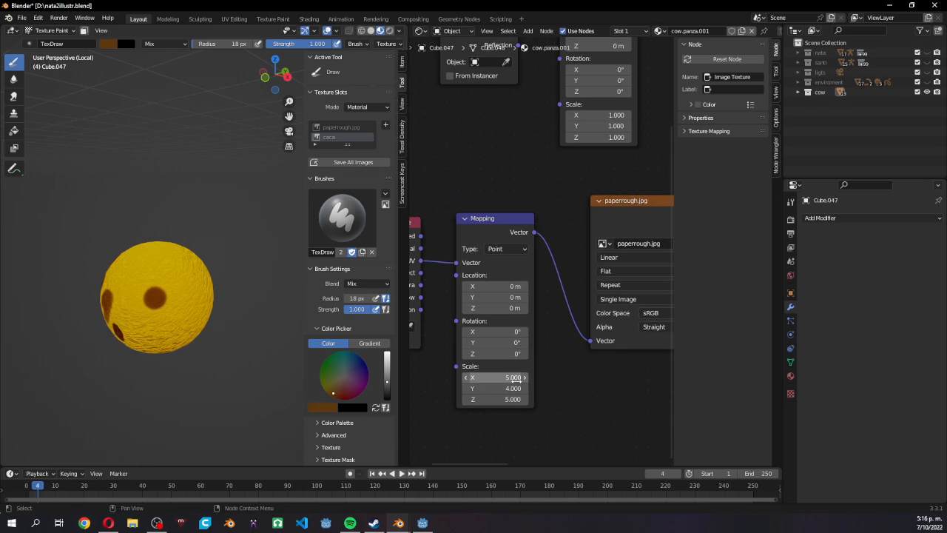
{"action": "middle_click_drag", "start_coordinate": [197, 361], "coordinate": [250, 356]}
{"action": "middle_click_drag", "start_coordinate": [569, 250], "coordinate": [535, 384], "text": "shift"}
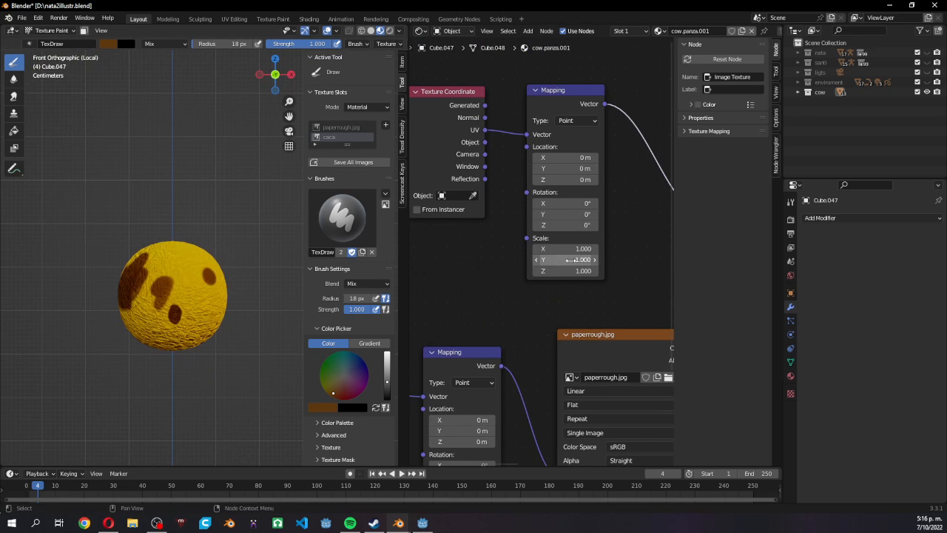
Step: Display the painted caca texture in the Image Editor in place of the shader nodes and adjust the paint brush radius
{"action": "middle_click_drag", "start_coordinate": [565, 303], "coordinate": [587, 321]}
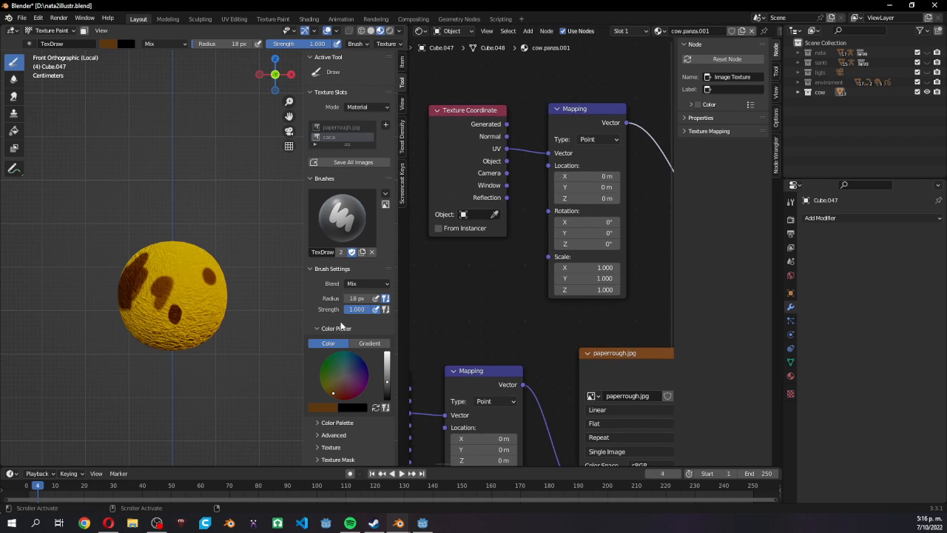
{"action": "left_click", "coordinate": [421, 30]}
{"action": "left_click", "coordinate": [440, 80]}
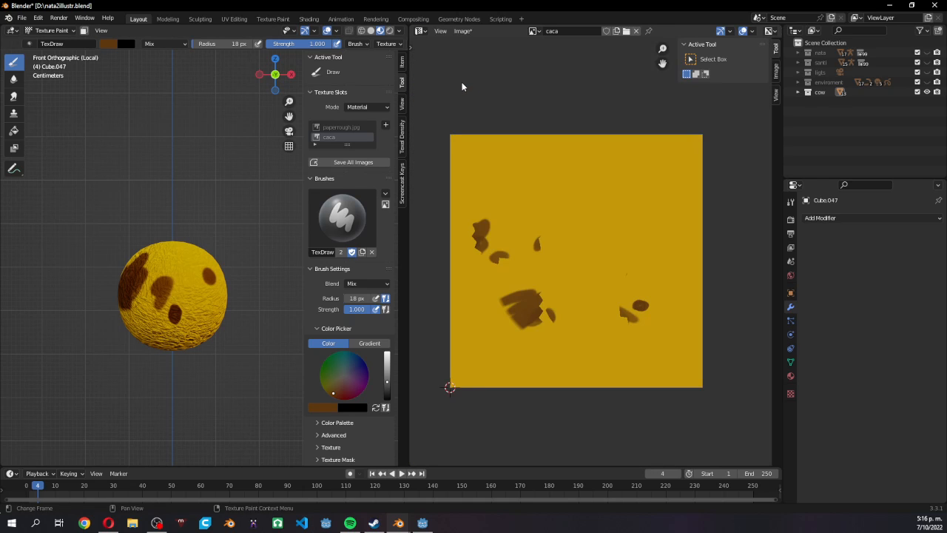
{"action": "left_click", "coordinate": [419, 30]}
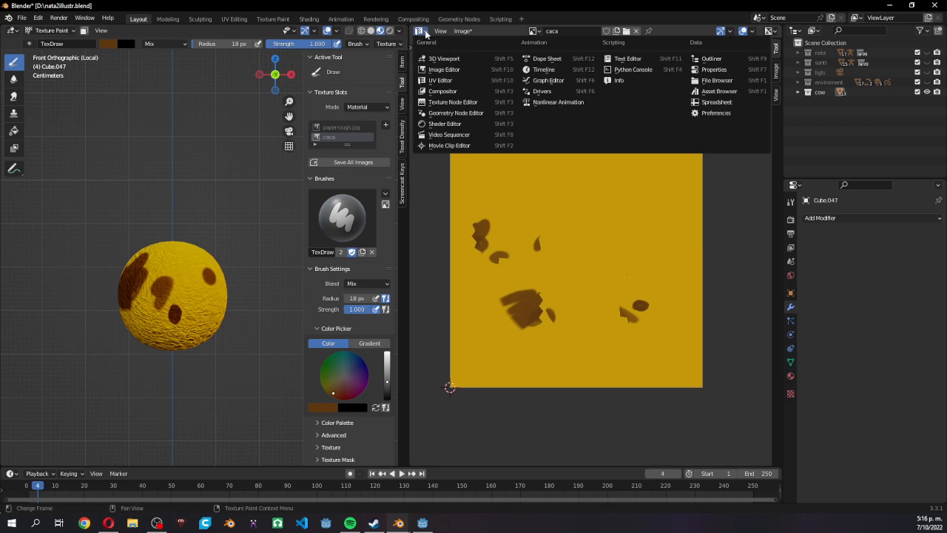
{"action": "left_click", "coordinate": [473, 68]}
{"action": "middle_click_drag", "start_coordinate": [558, 329], "coordinate": [534, 346]}
{"action": "key", "text": "f"}
{"action": "left_click", "coordinate": [598, 332]}
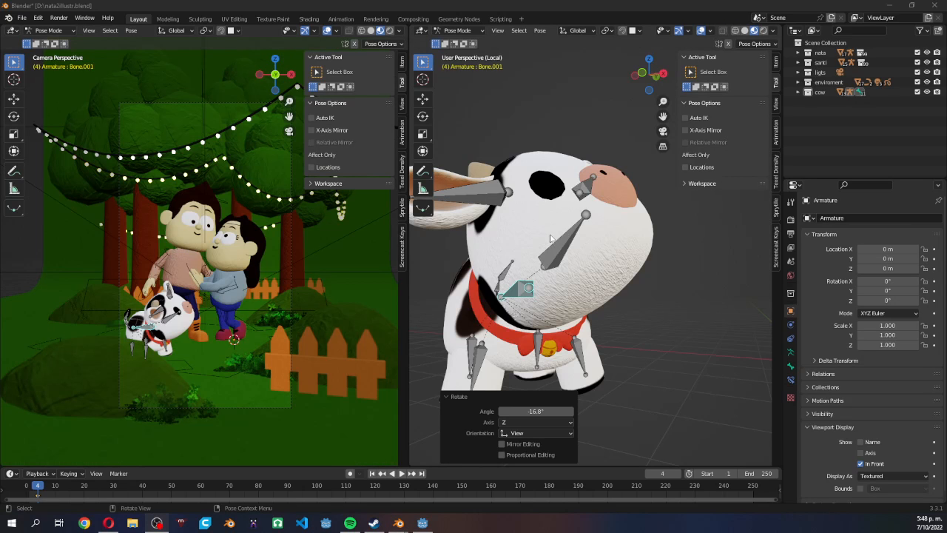
Step: Examine the posed cow's textures and armature bones from several angles, including its face, ears, collar and legs
{"action": "middle_click_drag", "start_coordinate": [648, 275], "coordinate": [603, 267]}
{"action": "scroll", "coordinate": [597, 285], "scroll_direction": "down", "scroll_amount": 3}
{"action": "scroll", "coordinate": [594, 259], "scroll_direction": "up", "scroll_amount": 3}
{"action": "middle_click_drag", "start_coordinate": [527, 243], "coordinate": [605, 251]}
{"action": "scroll", "coordinate": [603, 253], "scroll_direction": "up", "scroll_amount": 2}
{"action": "middle_click_drag", "start_coordinate": [596, 326], "coordinate": [577, 303]}
{"action": "scroll", "coordinate": [666, 315], "scroll_direction": "down", "scroll_amount": 3}
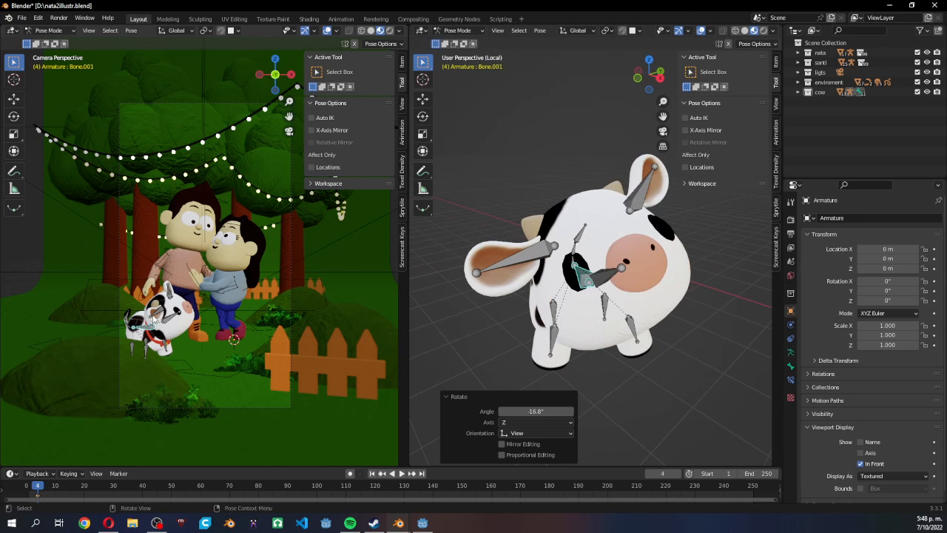
Step: Render the current frame of the forest scene with the couple and the cow through the camera
{"action": "key", "text": "F12"}
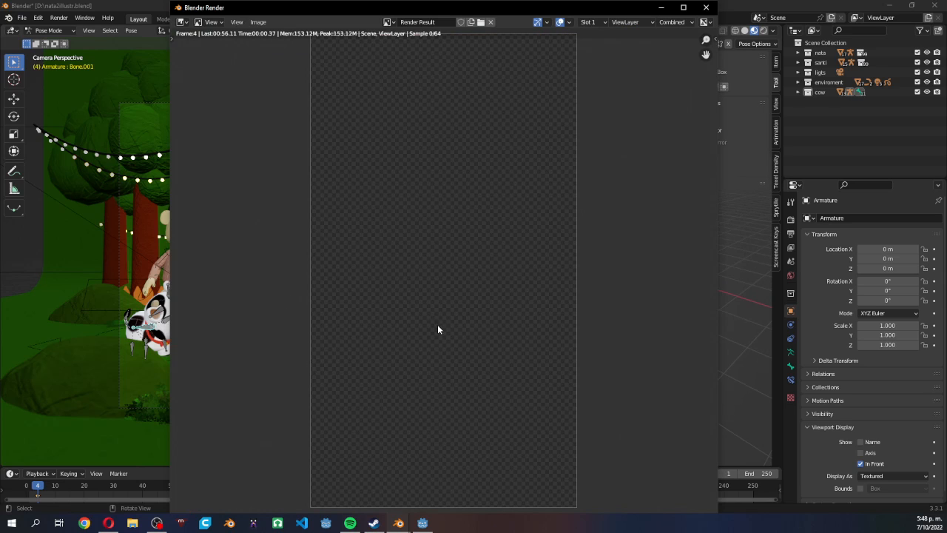